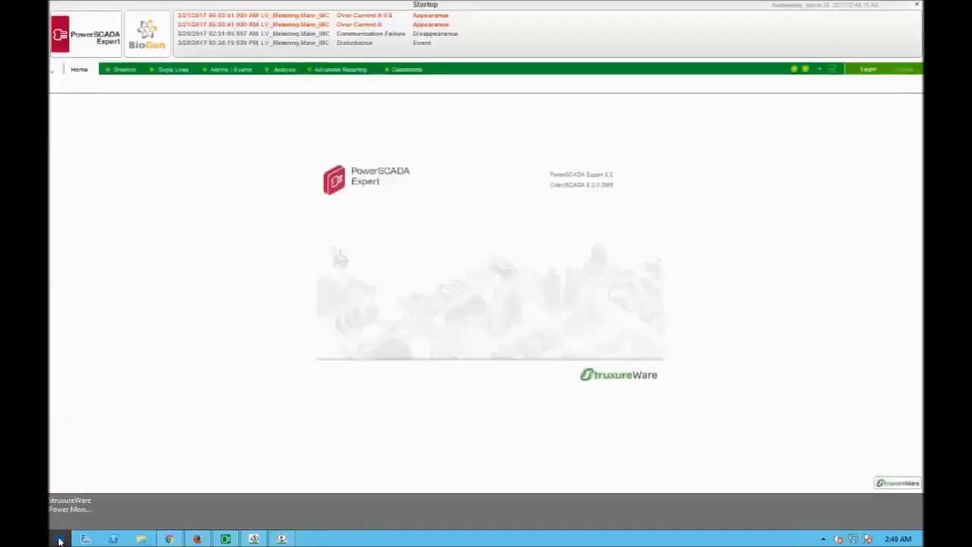
# Launch ENM Configuration by searching 'enm' from the Windows Start screen.
pyautogui.click(58, 541)
pyautogui.click(885, 49)
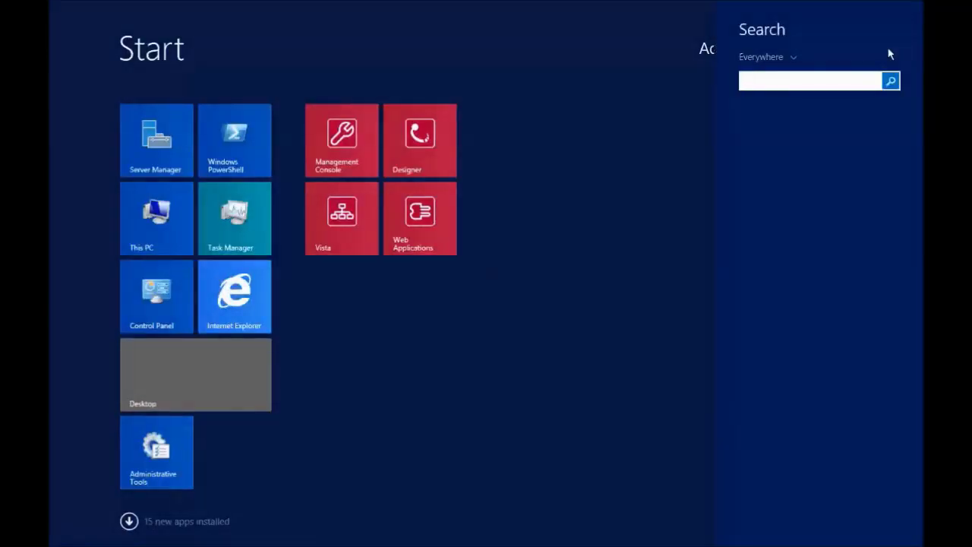
pyautogui.write('enm Configuration')
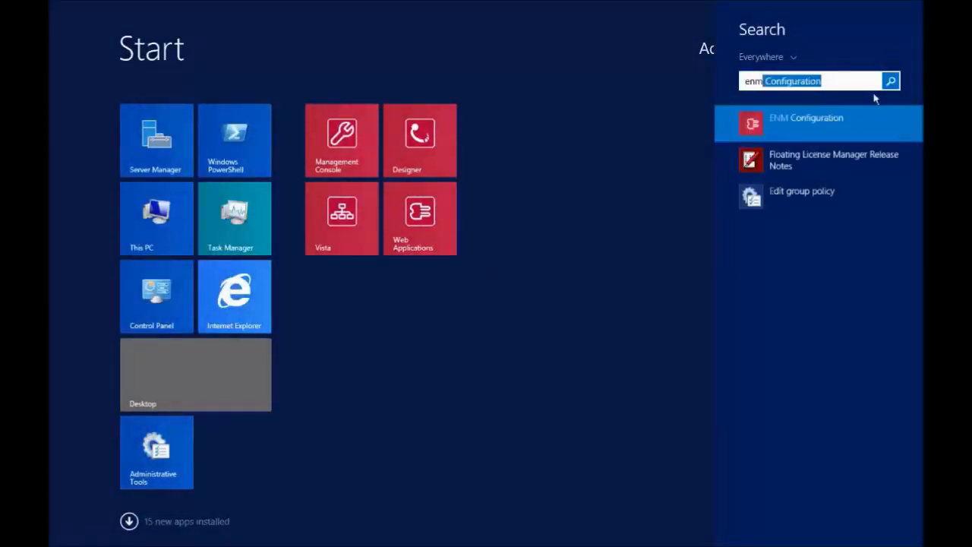
pyautogui.click(790, 124)
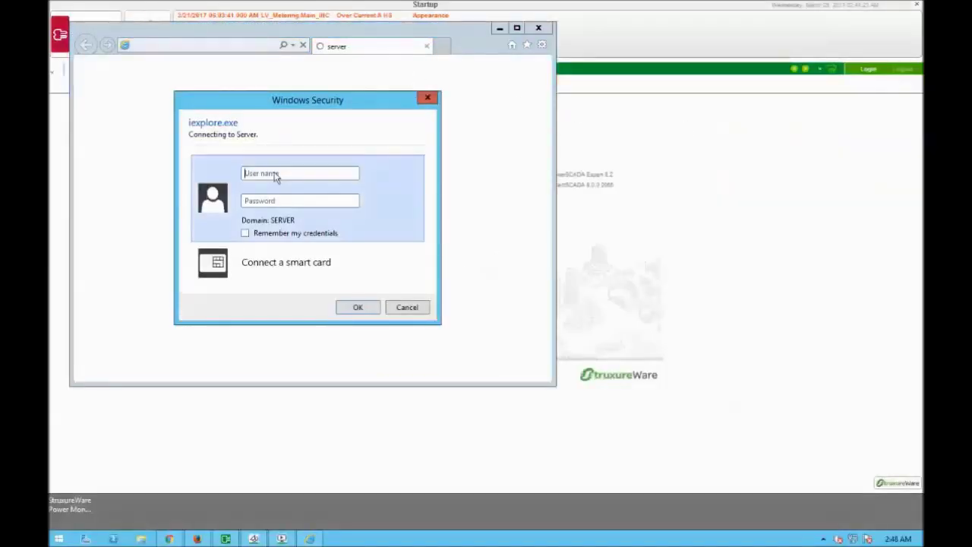
# Sign in with the administrator credentials and maximize the Internet Explorer window.
pyautogui.click(275, 174)
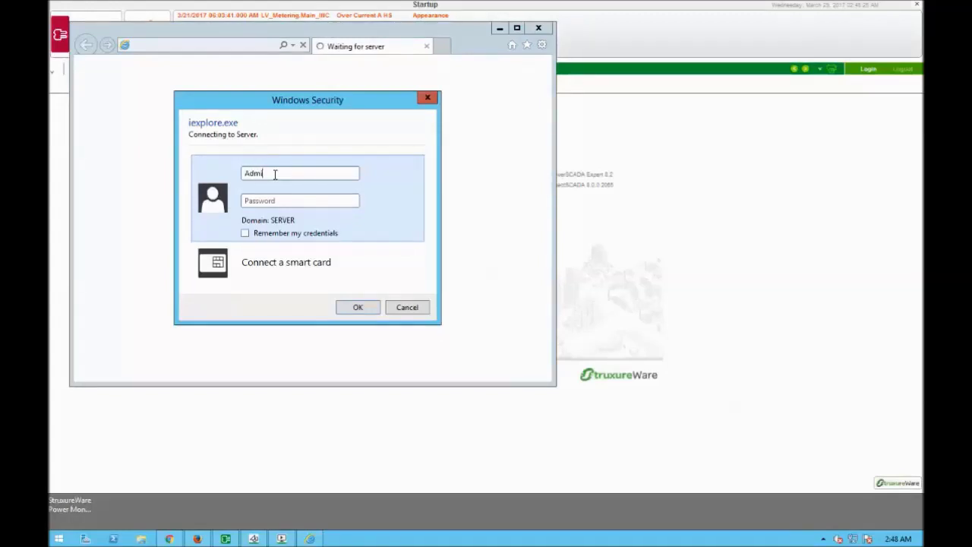
pyautogui.write('Administrator')
pyautogui.write('•••••')
pyautogui.press('Return')
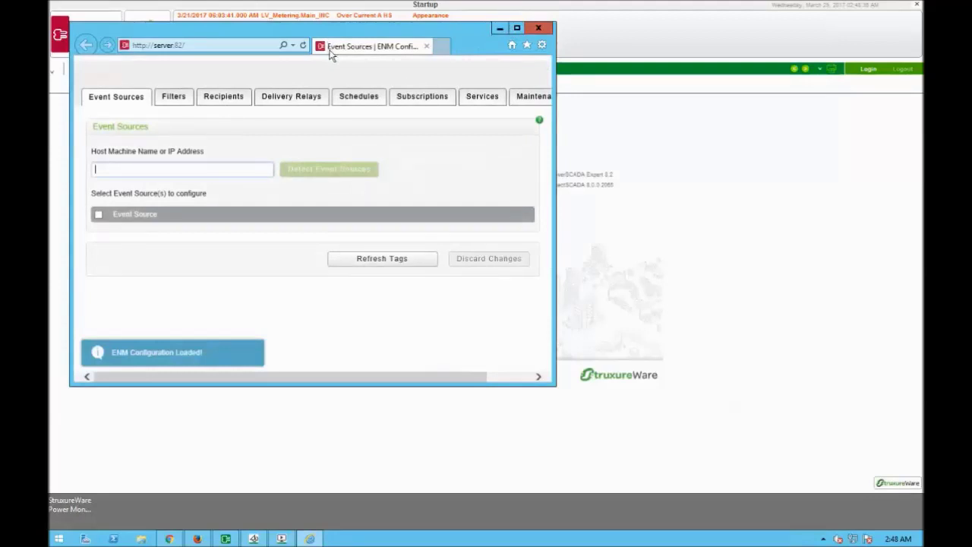
pyautogui.doubleClick(514, 35)
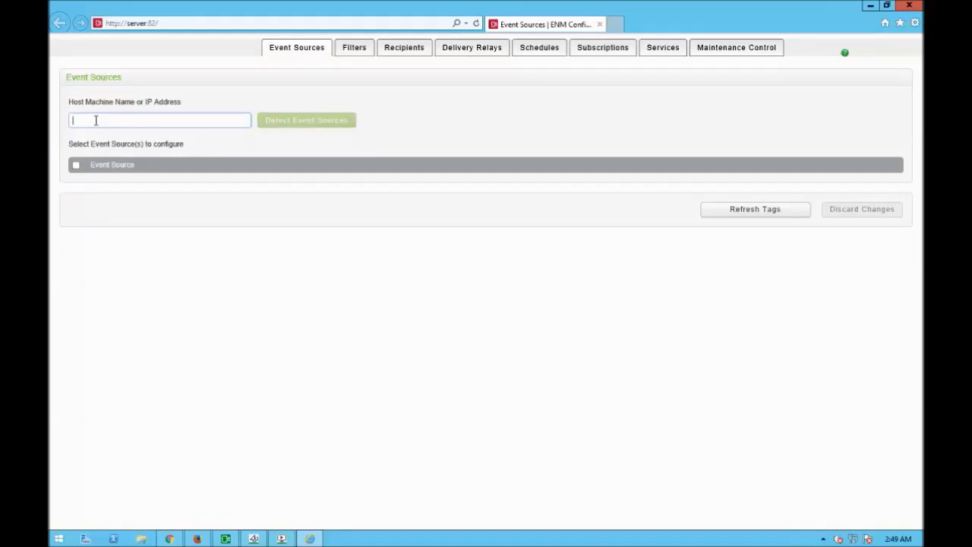
# Detect event sources on host 'server', check PSE, and save while refreshing its tags.
pyautogui.write('server')
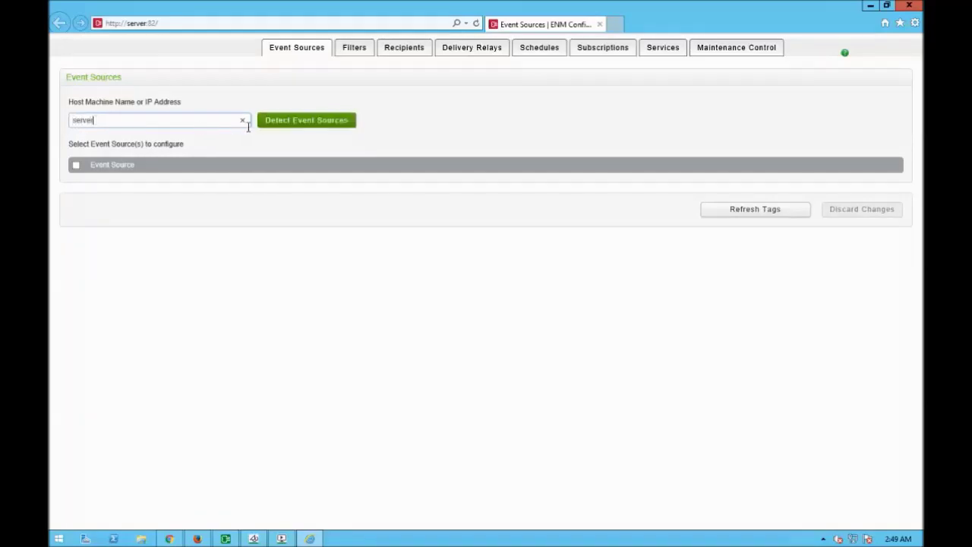
pyautogui.click(287, 128)
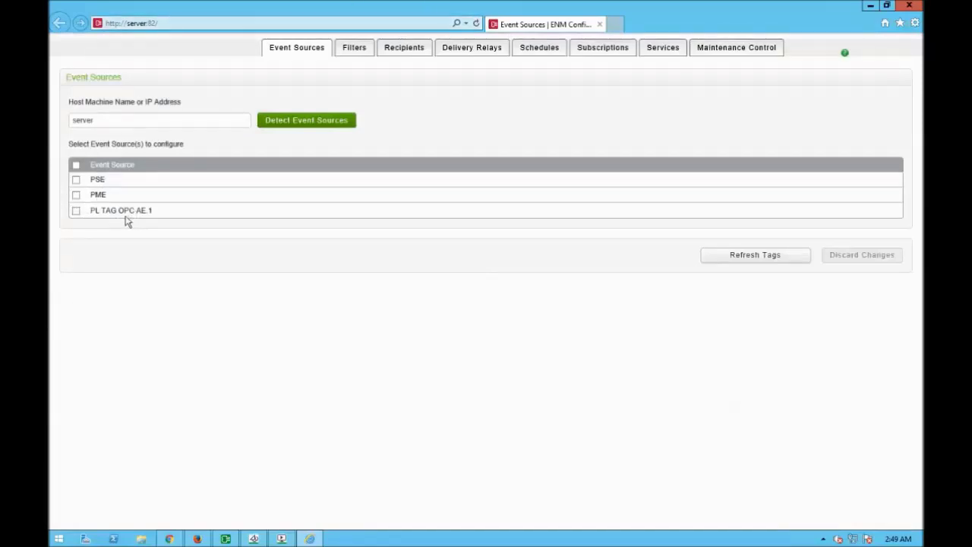
pyautogui.click(76, 180)
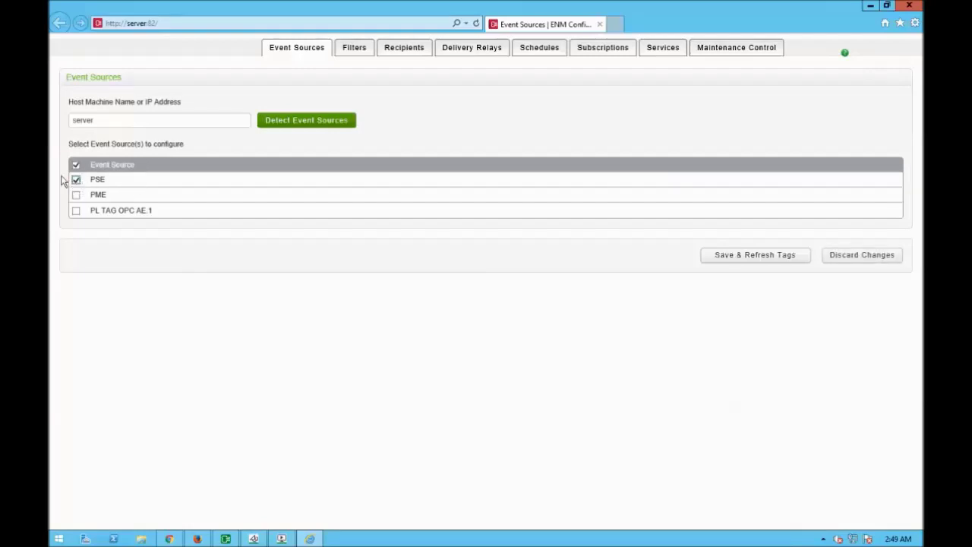
pyautogui.click(728, 256)
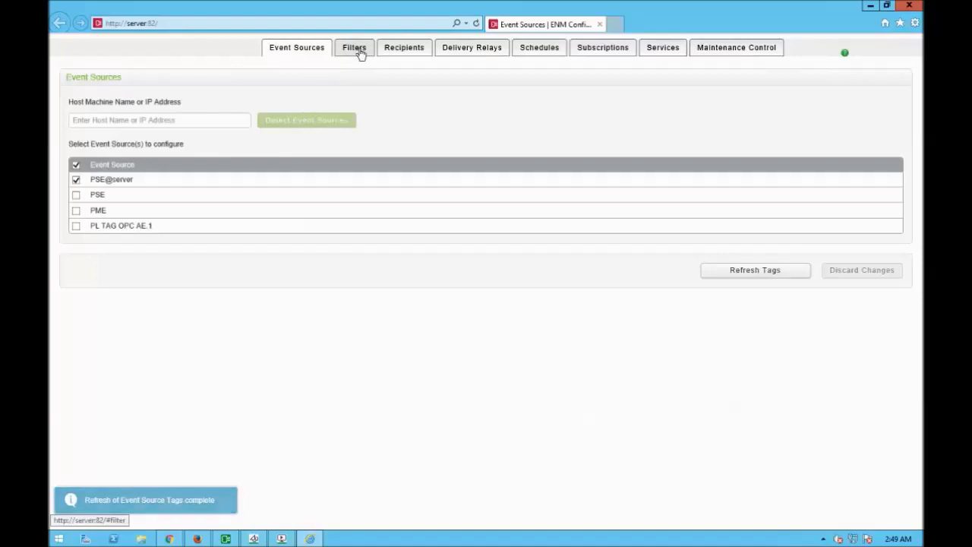
# Add a tag filter named 'Training Filter' for event source PSE@server.
pyautogui.click(354, 48)
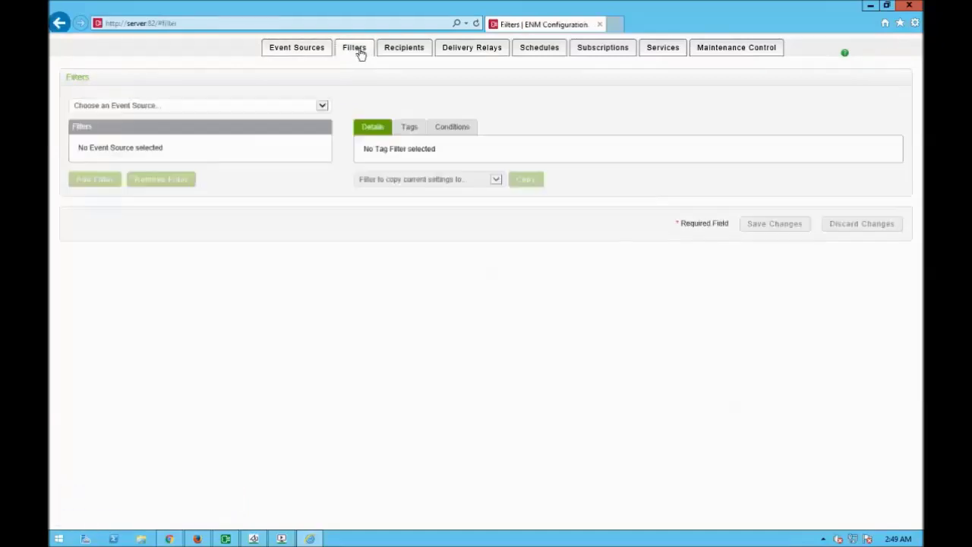
pyautogui.click(323, 106)
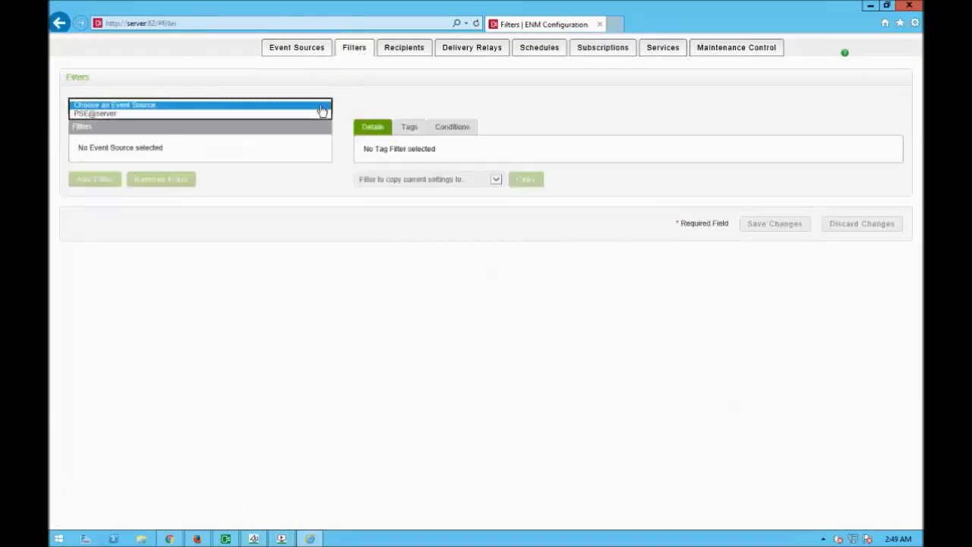
pyautogui.click(103, 116)
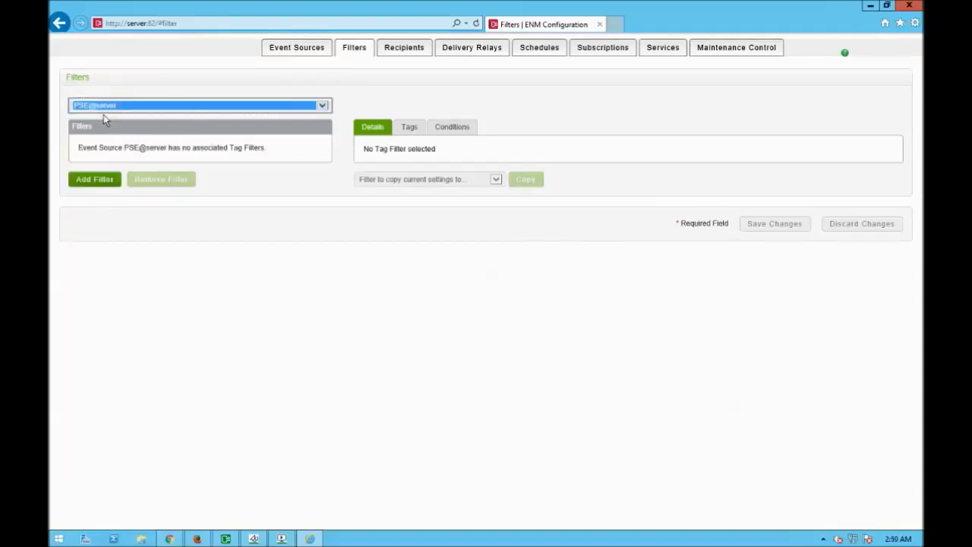
pyautogui.click(93, 180)
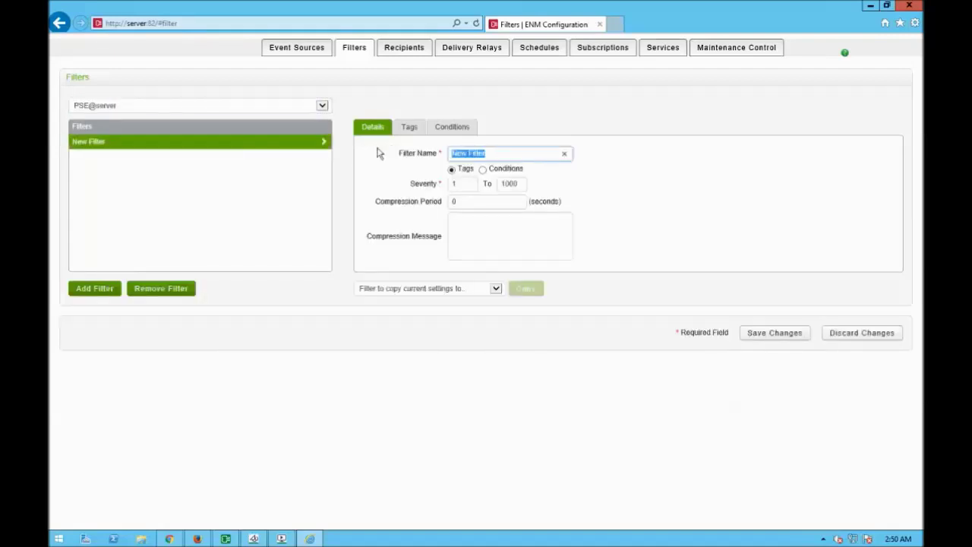
pyautogui.write('Training Filter')
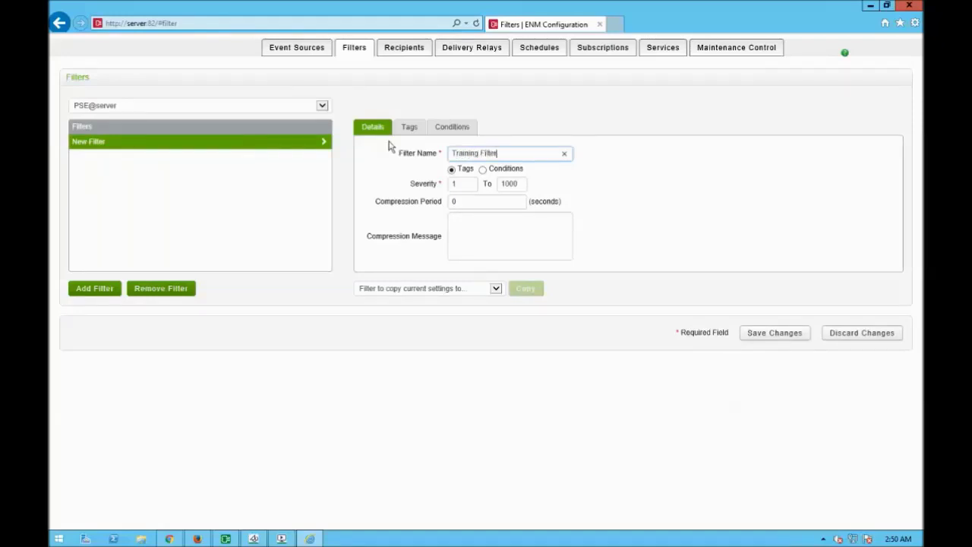
# Tick the Over Current A and other alarm tags for Training Filter and save the selection.
pyautogui.click(411, 129)
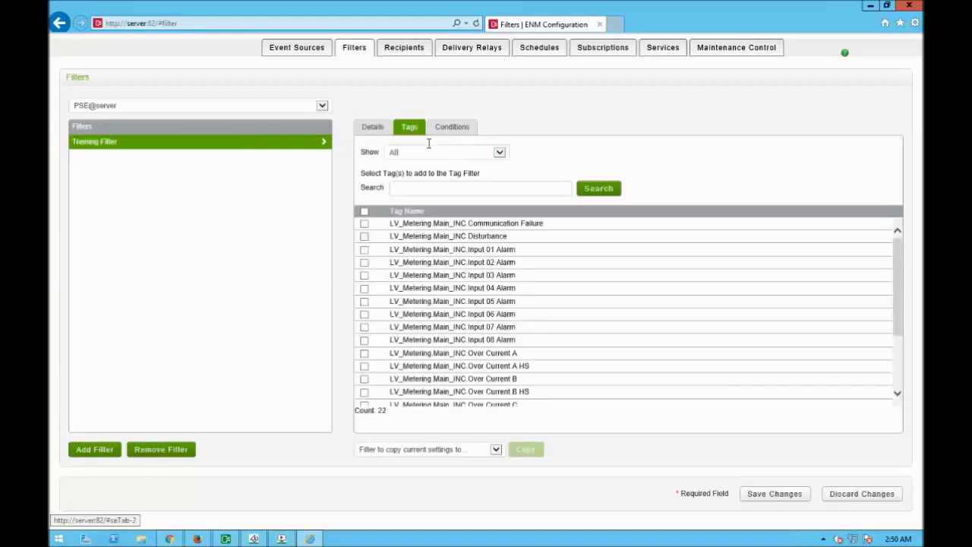
pyautogui.moveTo(900, 254); pyautogui.dragTo(904, 237)
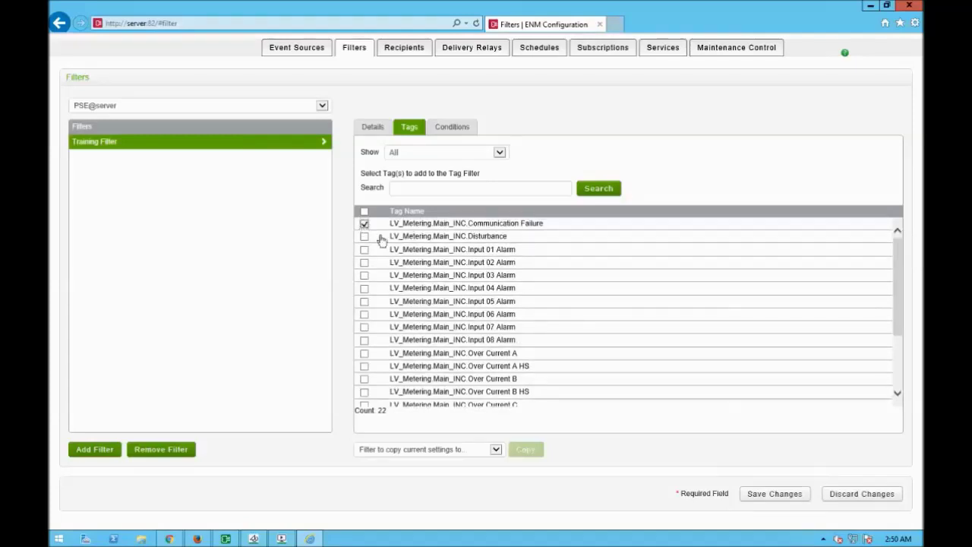
pyautogui.click(365, 356)
pyautogui.moveTo(897, 310); pyautogui.dragTo(904, 370)
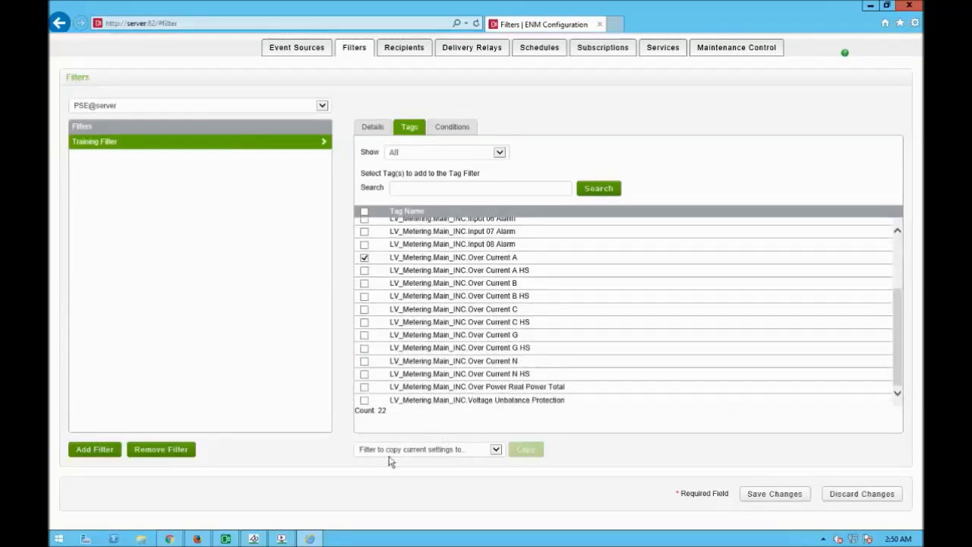
pyautogui.click(365, 402)
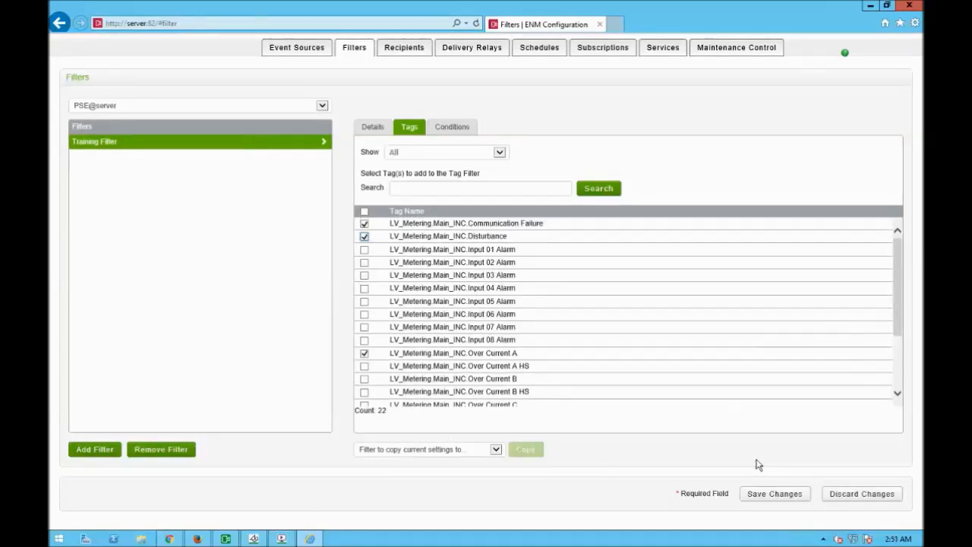
pyautogui.click(782, 500)
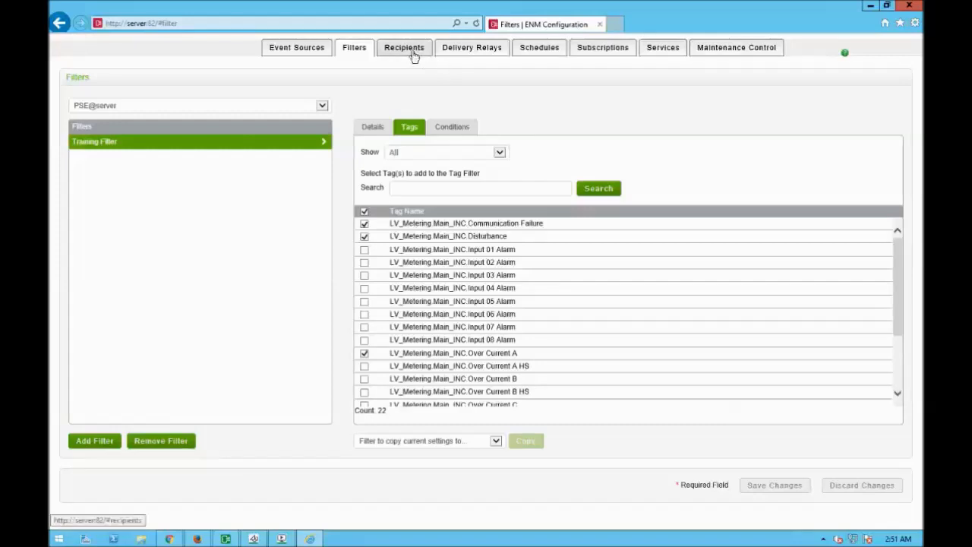
# Add a new recipient, replace 'New Recipient' with the person's name, and save.
pyautogui.click(411, 53)
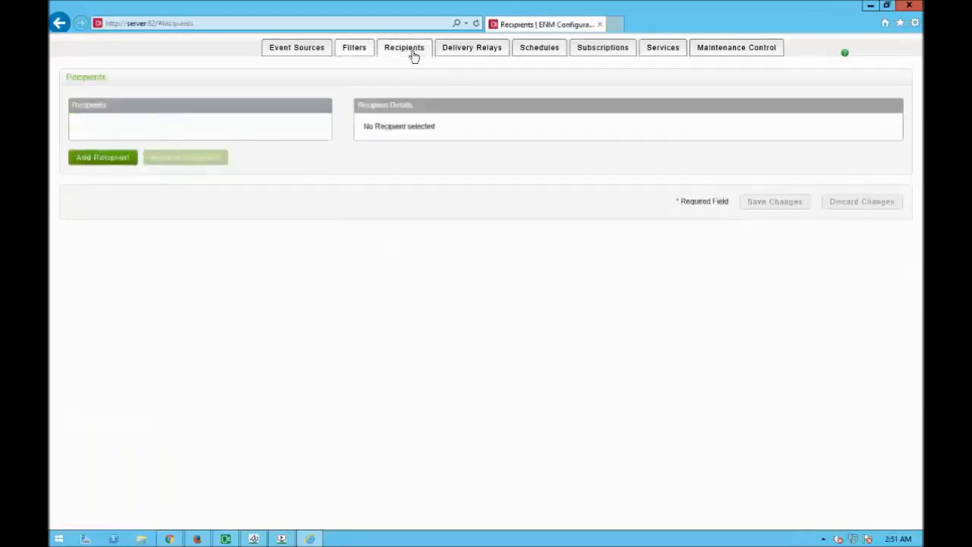
pyautogui.click(105, 163)
pyautogui.moveTo(456, 133); pyautogui.dragTo(354, 122)
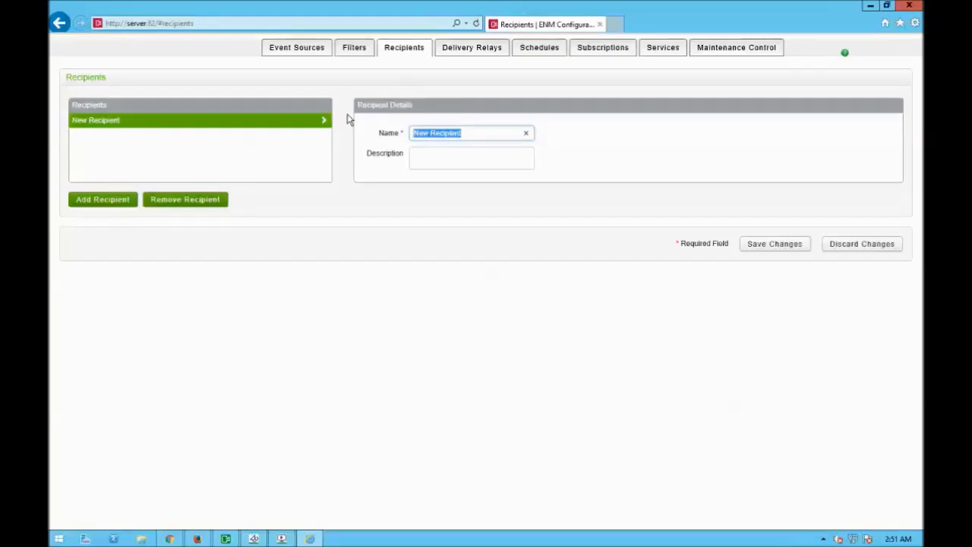
pyautogui.write('Amin')
pyautogui.click(768, 249)
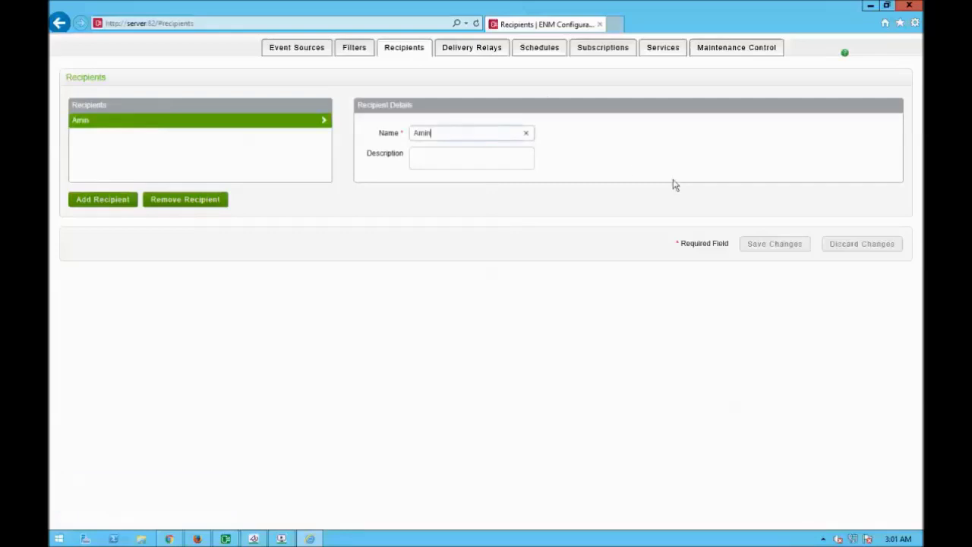
# Open the Email delivery relay settings for the new recipient.
pyautogui.click(485, 56)
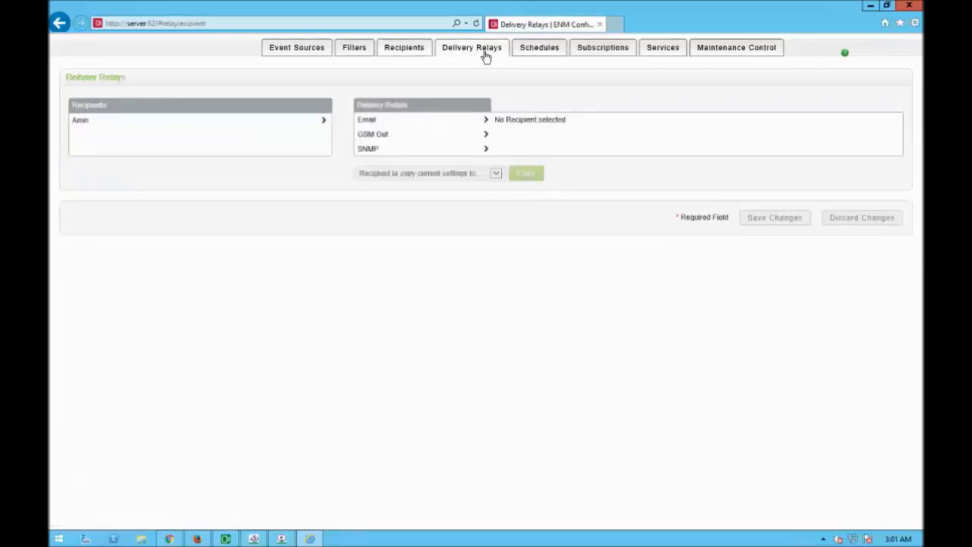
pyautogui.click(82, 122)
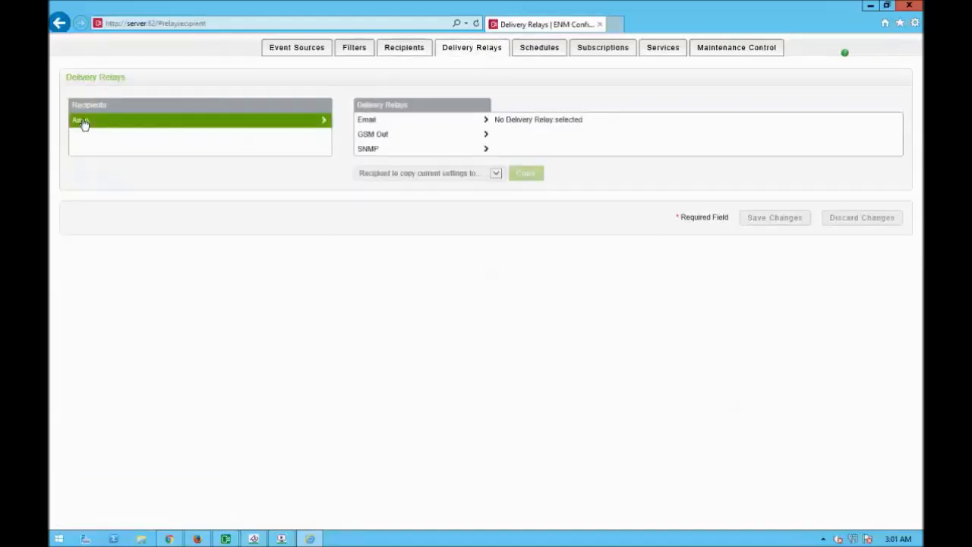
pyautogui.click(405, 124)
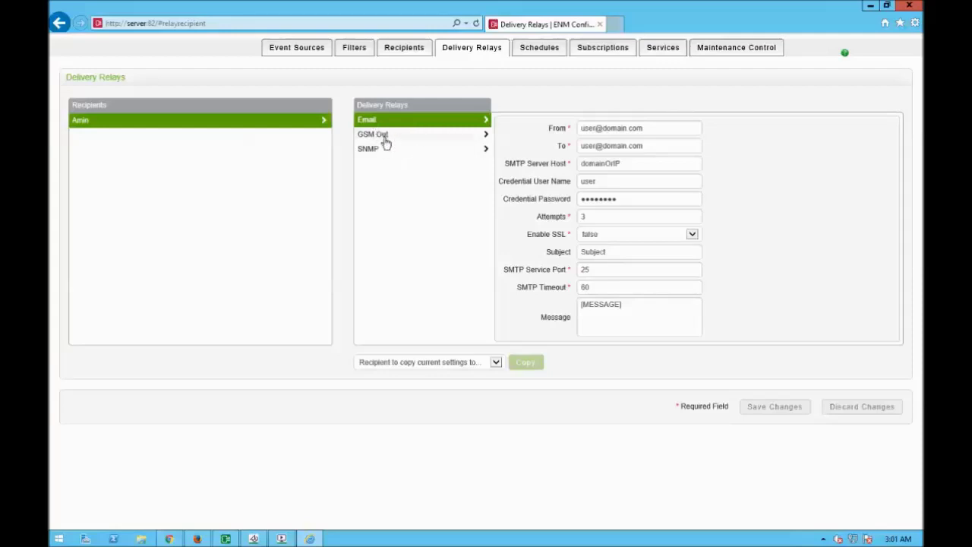
# Replace the From and To placeholders with the sender's and recipient's e-mail addresses.
pyautogui.moveTo(647, 128); pyautogui.dragTo(512, 134)
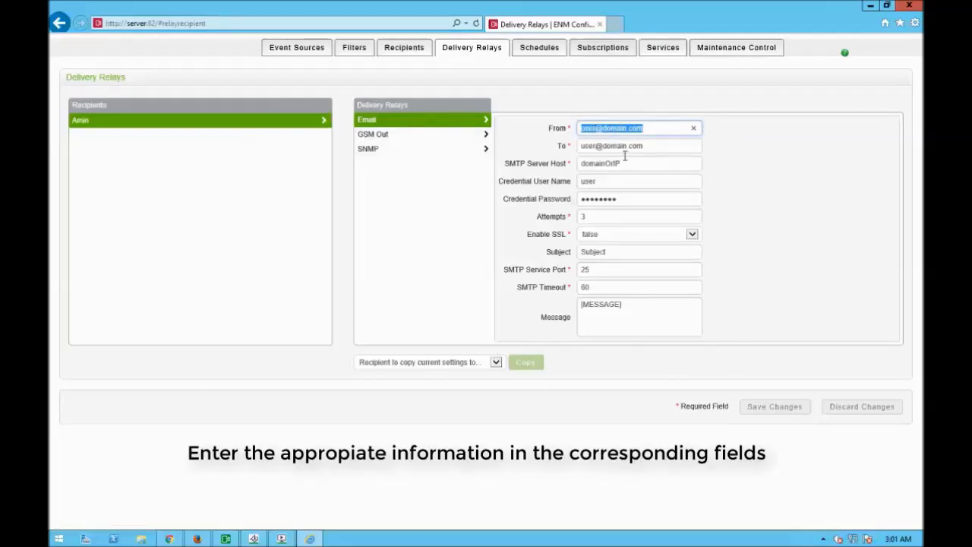
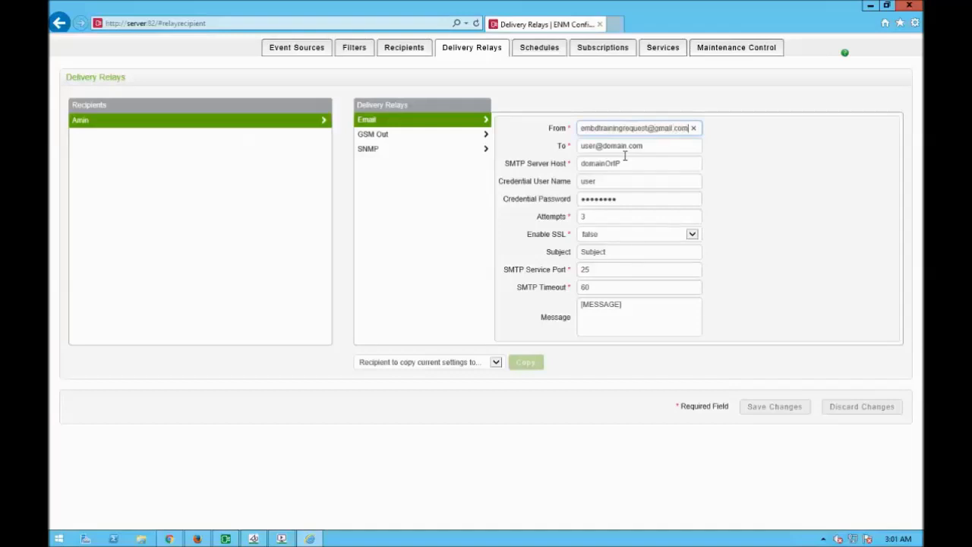
pyautogui.press('Tab')
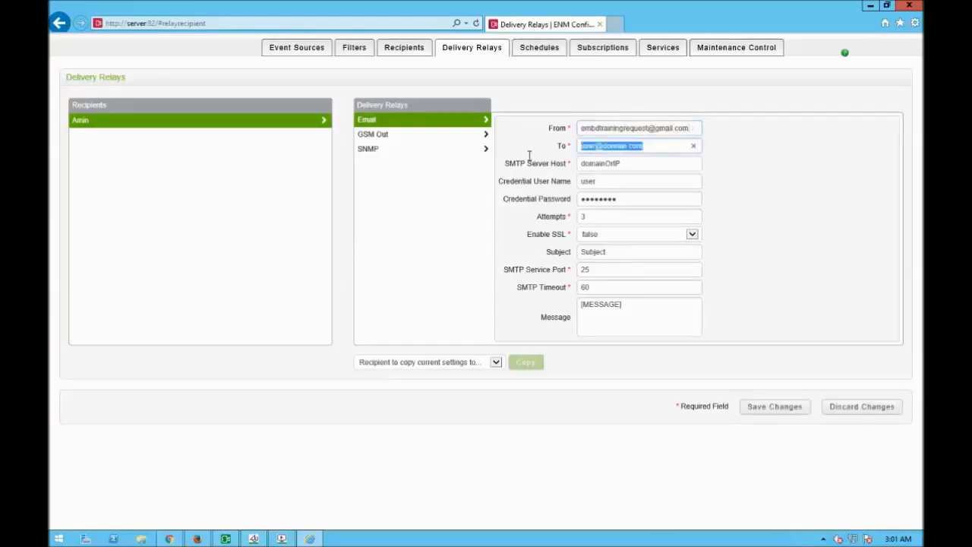
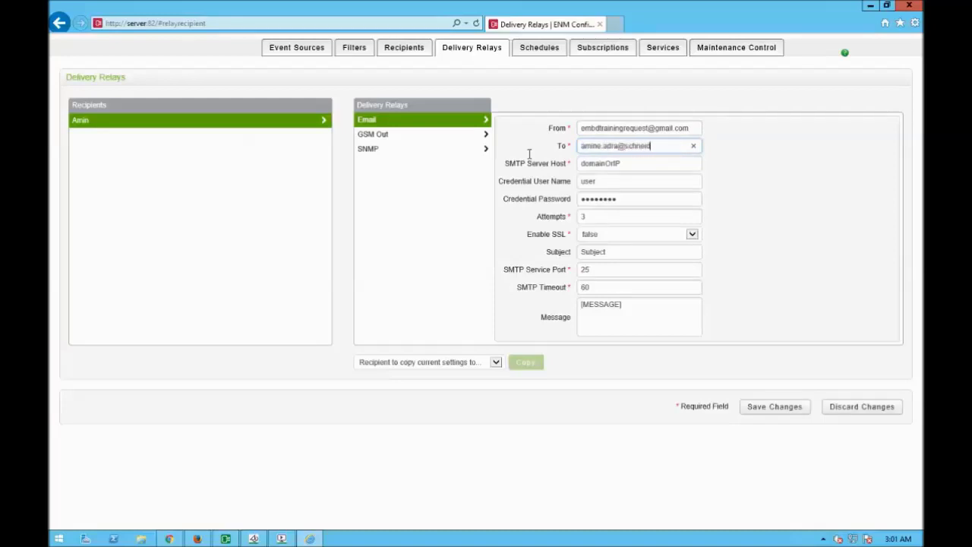
# Set SMTP host smtp.gmail.com and enter the credential user name and password.
pyautogui.press('Tab')
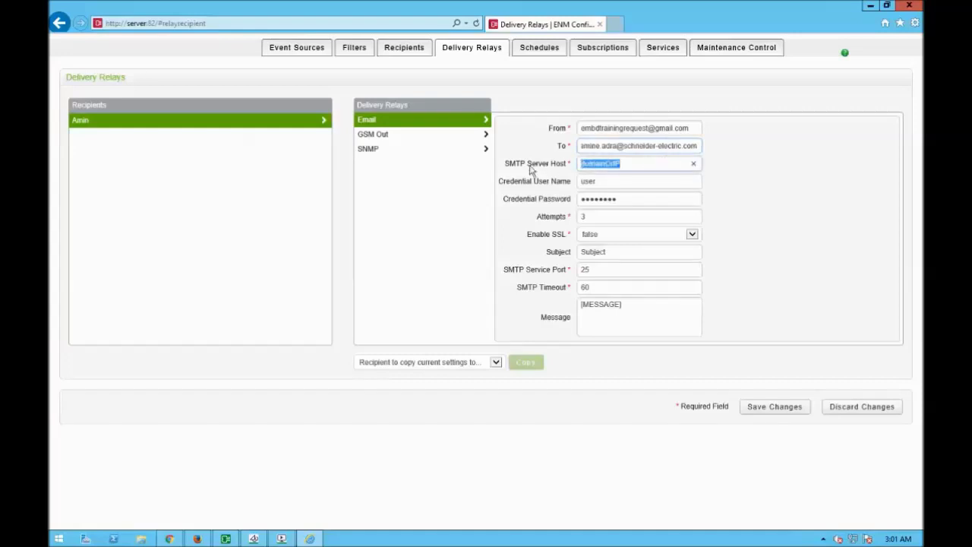
pyautogui.write('smtp.gmail.com')
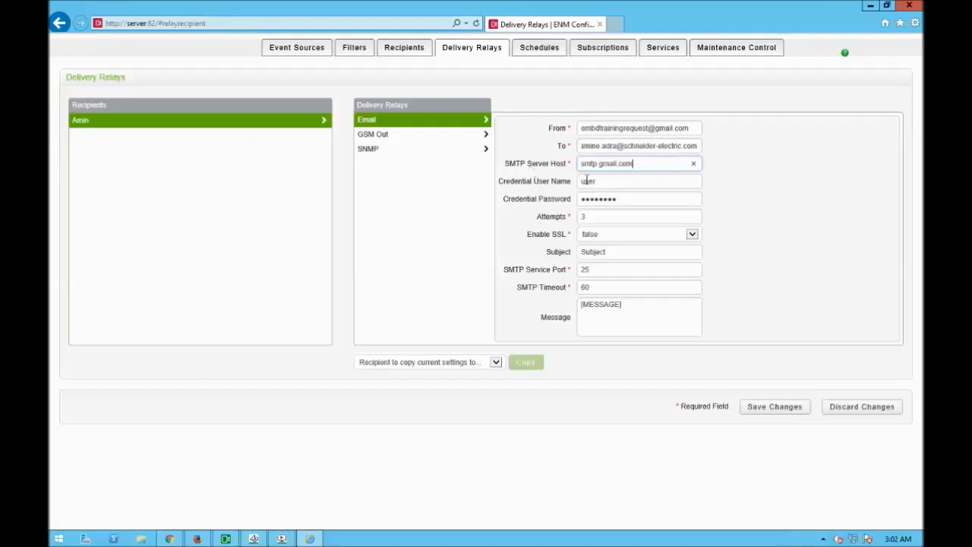
pyautogui.press('Tab')
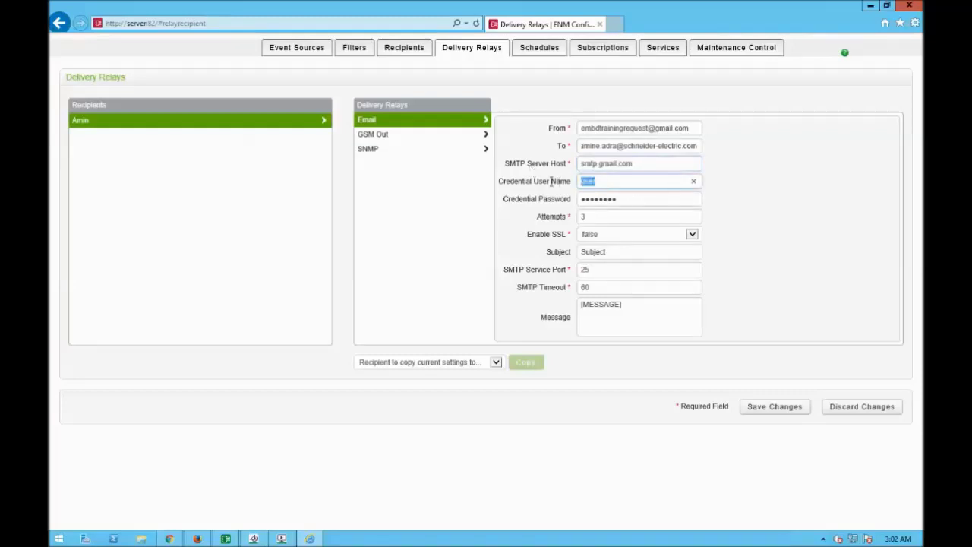
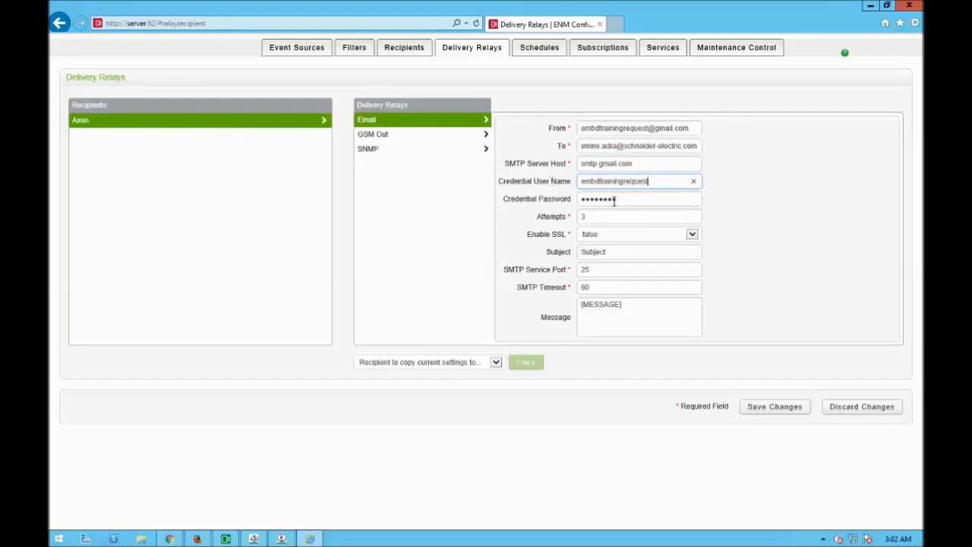
pyautogui.press('Tab')
pyautogui.write('•••••••••••••')
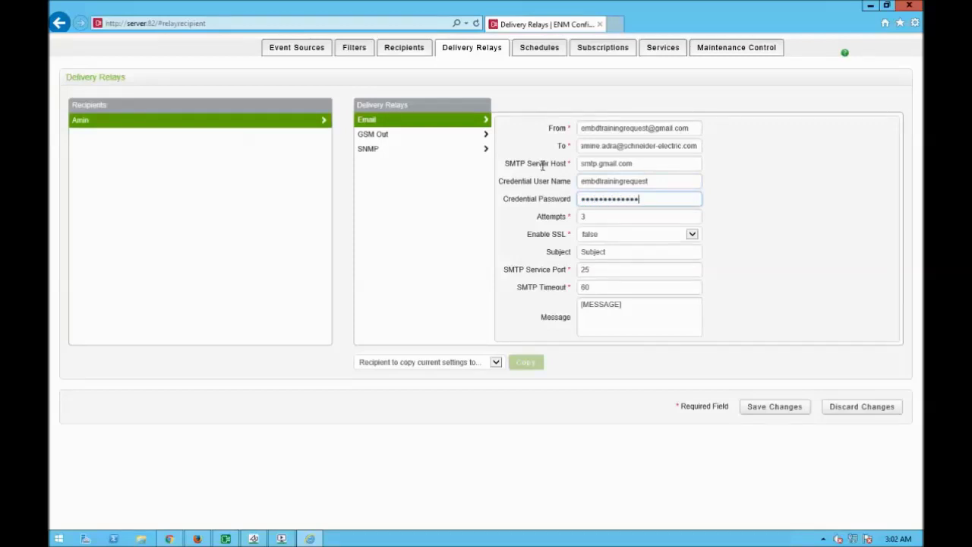
# Set Enable SSL to true, subject 'You have an Alarm', and save the relay.
pyautogui.click(618, 234)
pyautogui.click(617, 226)
pyautogui.press('Tab')
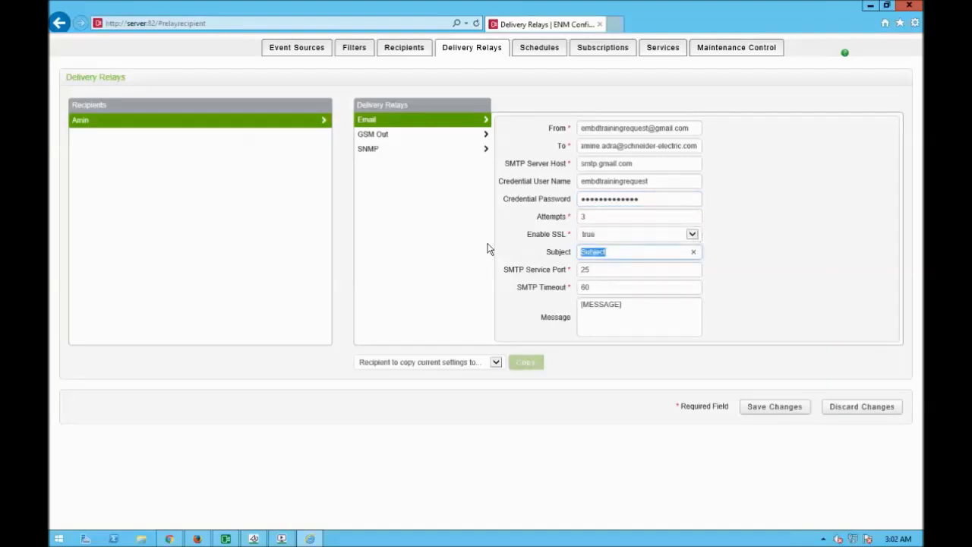
pyautogui.write('You have an Alarm')
pyautogui.click(782, 412)
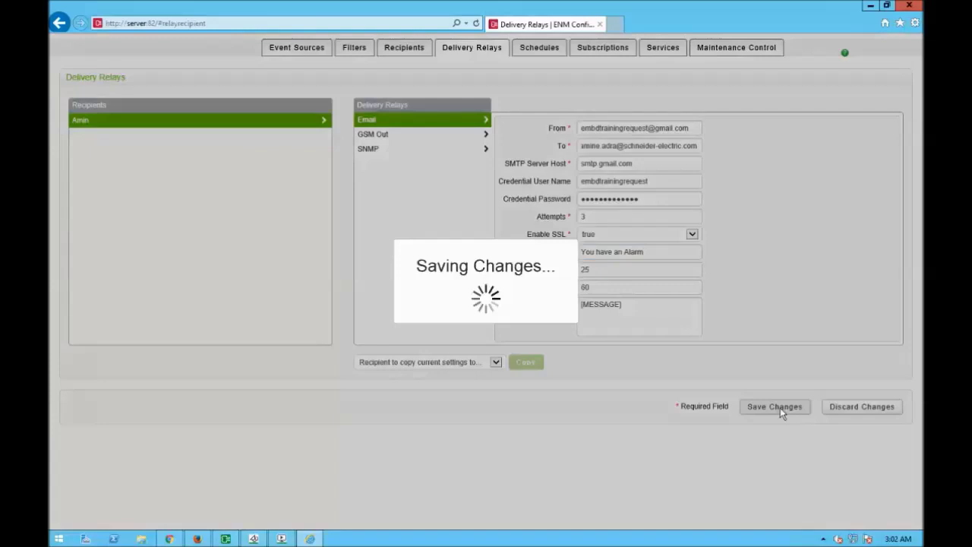
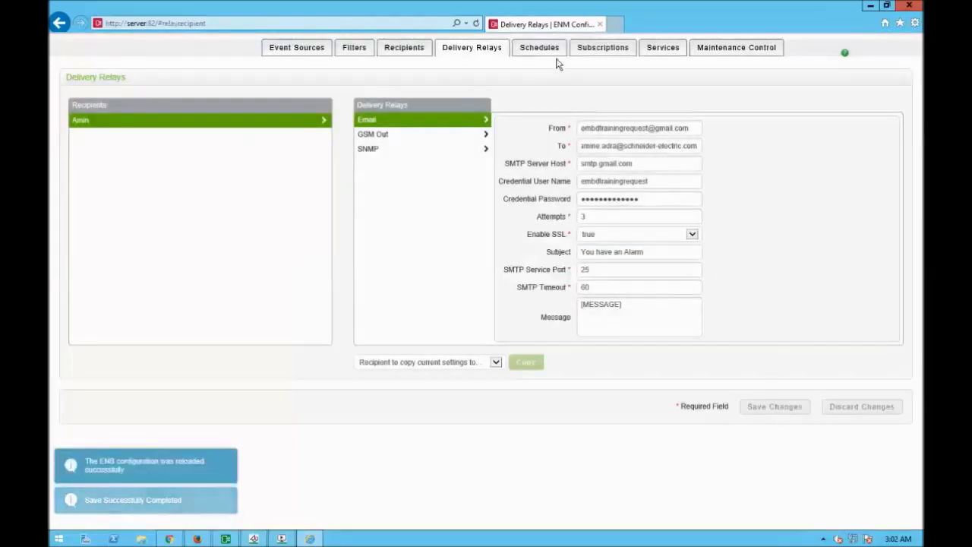
# Move on to the Schedules page after saving the Gmail email relay.
pyautogui.click(556, 53)
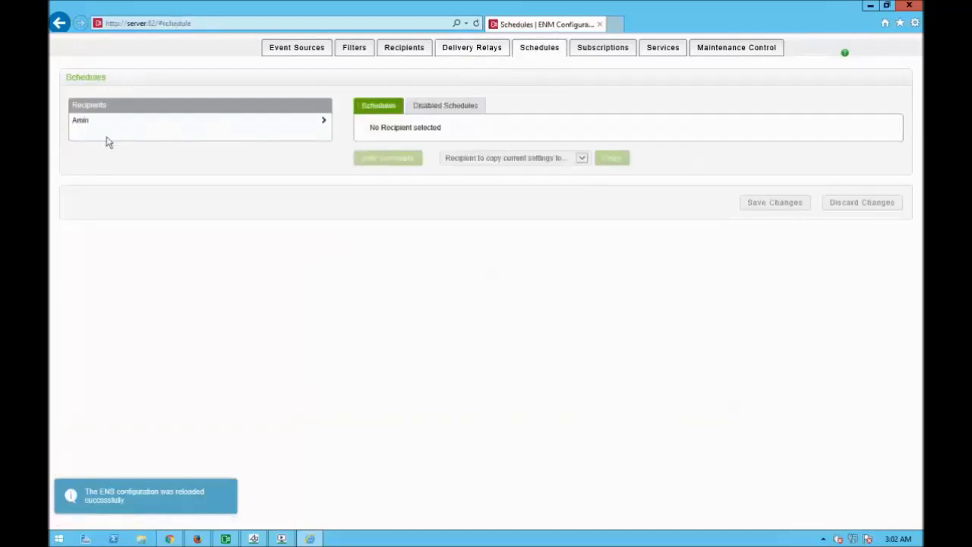
# Add a new schedule for the recipient covering Monday to Friday, excluding Saturday and Sunday.
pyautogui.click(81, 123)
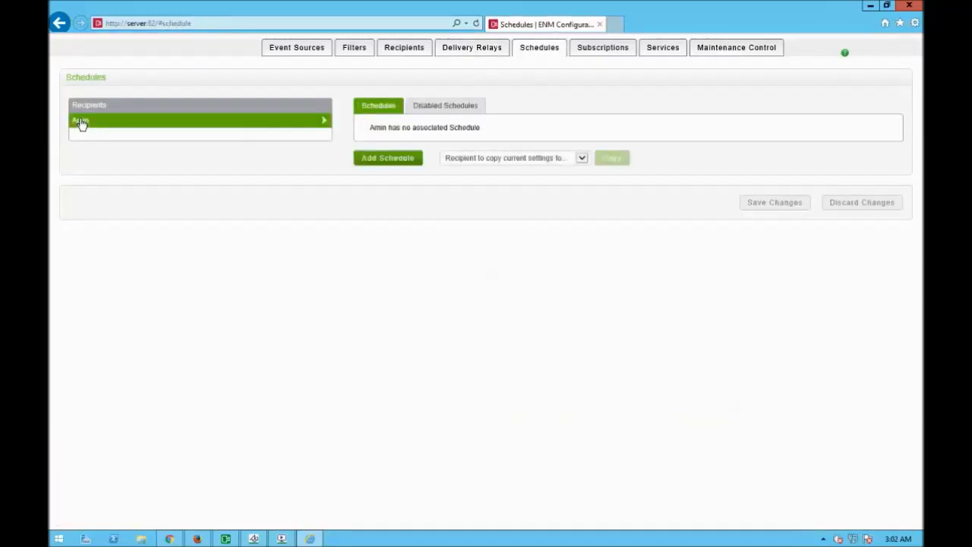
pyautogui.click(404, 158)
pyautogui.rightClick(405, 160)
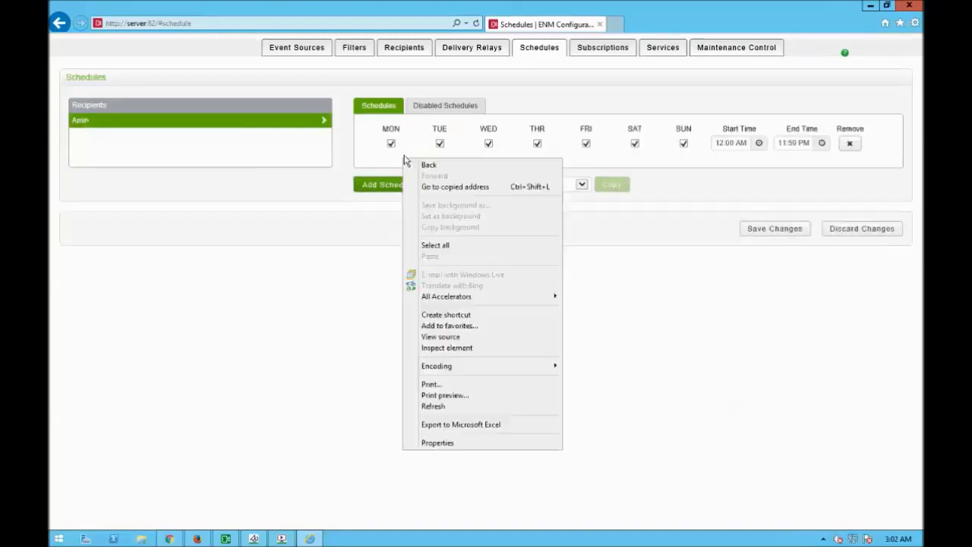
pyautogui.click(577, 295)
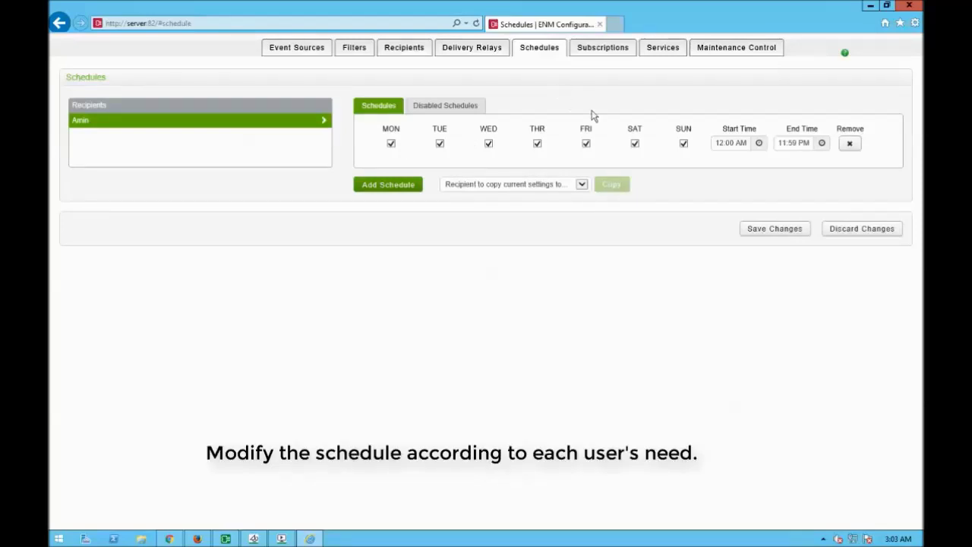
pyautogui.click(684, 143)
pyautogui.click(636, 143)
# Set the schedule's hours to 06:00 AM through 06:00 PM and save it.
pyautogui.click(723, 143)
pyautogui.doubleClick(721, 143)
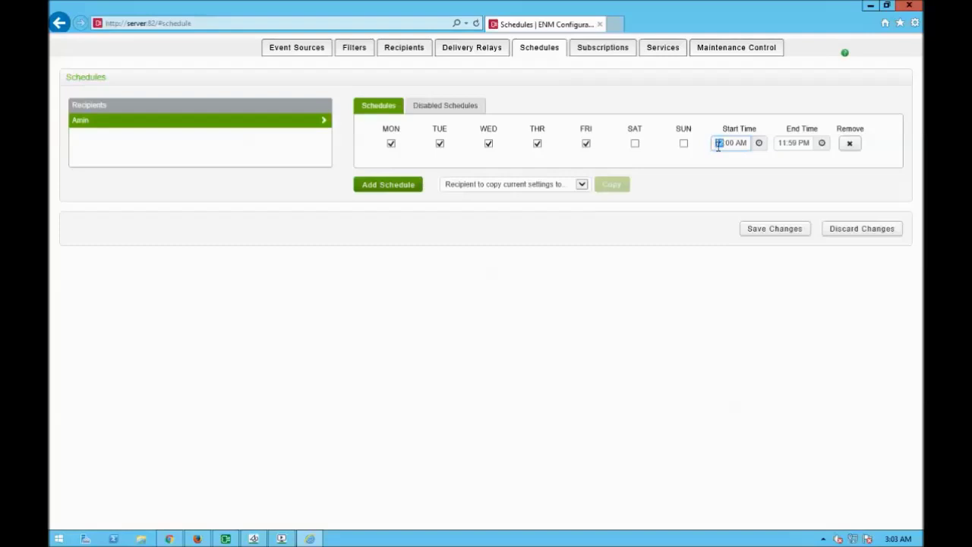
pyautogui.write('06')
pyautogui.click(787, 145)
pyautogui.press('BackSpace')
pyautogui.press('BackSpace')
pyautogui.press('BackSpace')
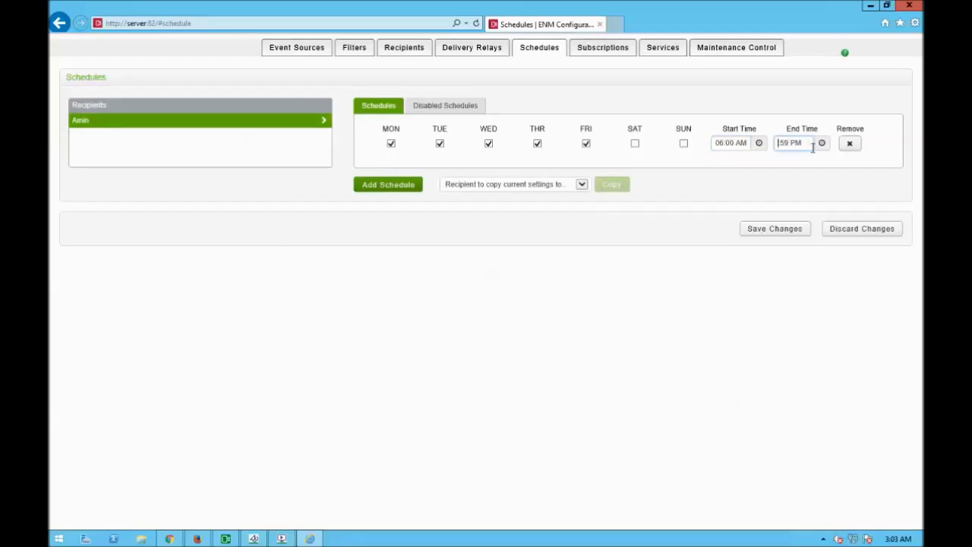
pyautogui.write('06')
pyautogui.press('BackSpace')
pyautogui.press('BackSpace')
pyautogui.write('00')
pyautogui.click(772, 233)
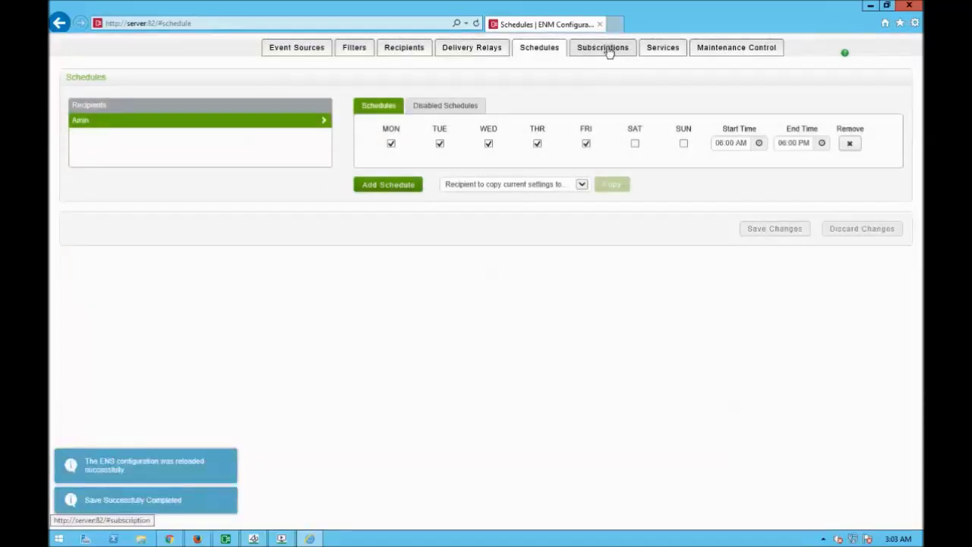
# Add and save a PSE@server subscription for the recipient using Training Filter and Email delivery.
pyautogui.click(609, 50)
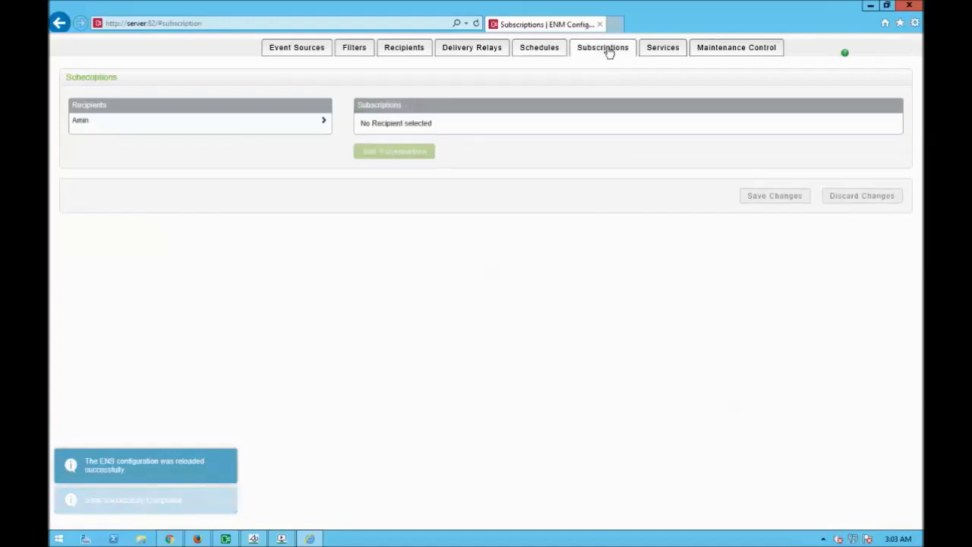
pyautogui.click(79, 123)
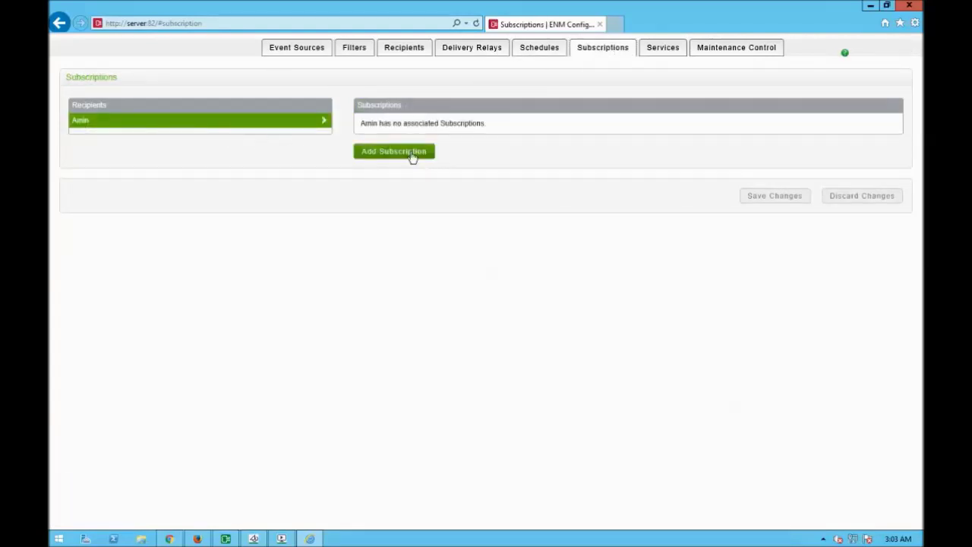
pyautogui.click(413, 154)
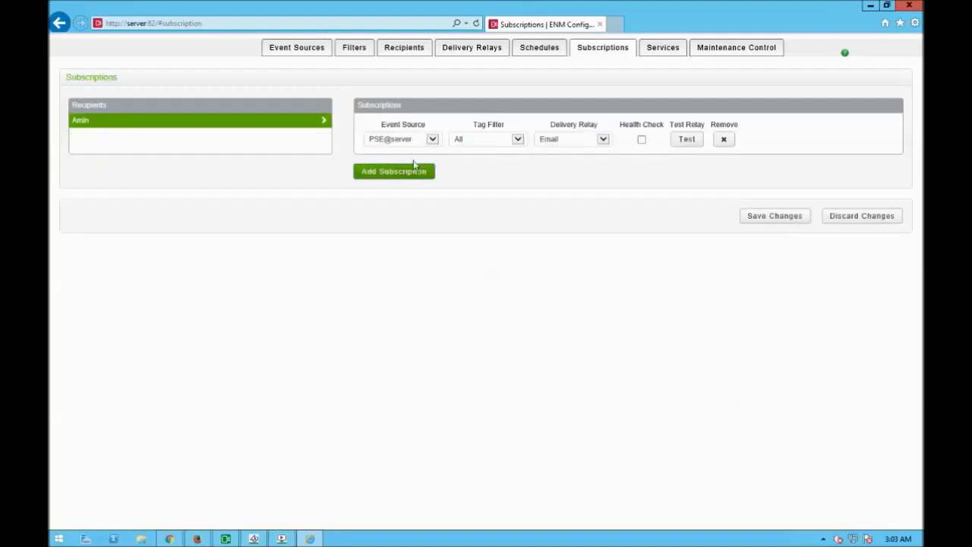
pyautogui.click(437, 140)
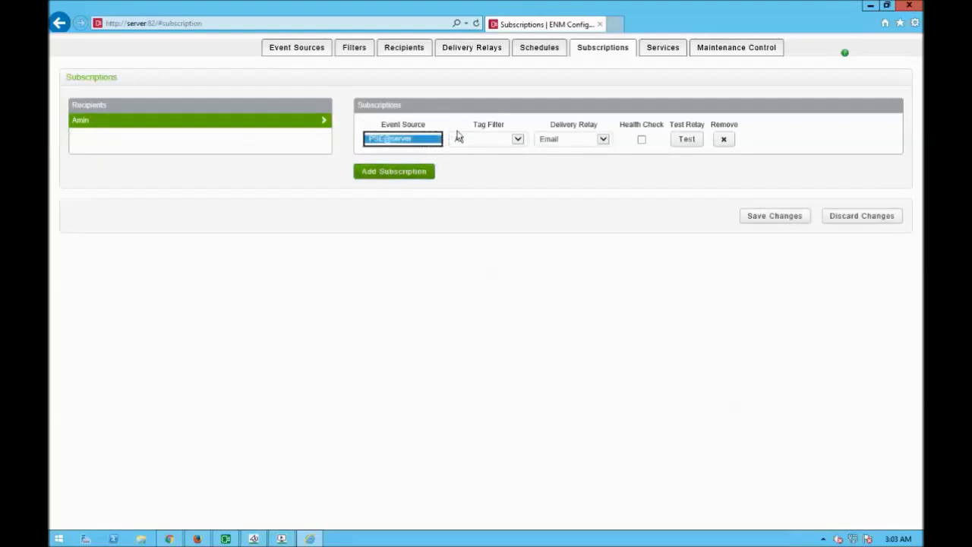
pyautogui.click(473, 143)
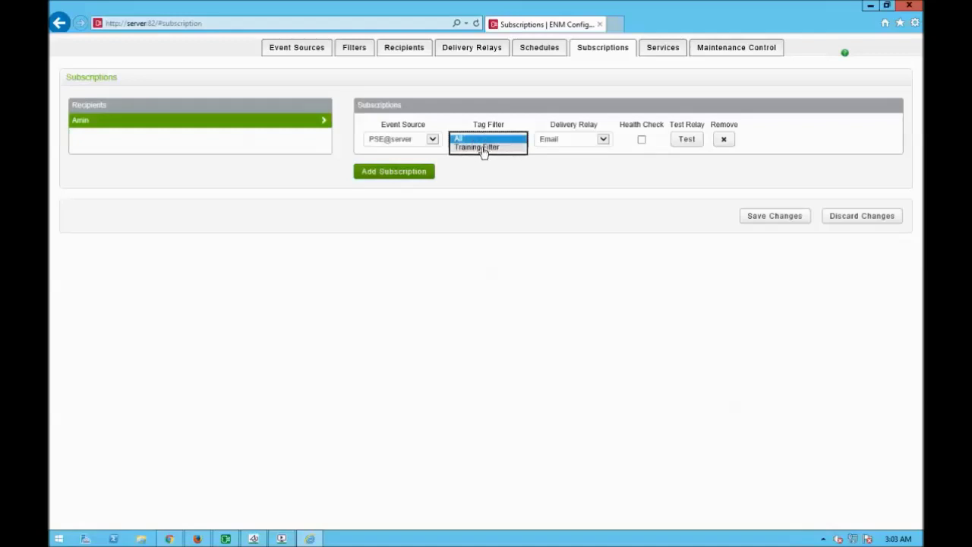
pyautogui.click(483, 149)
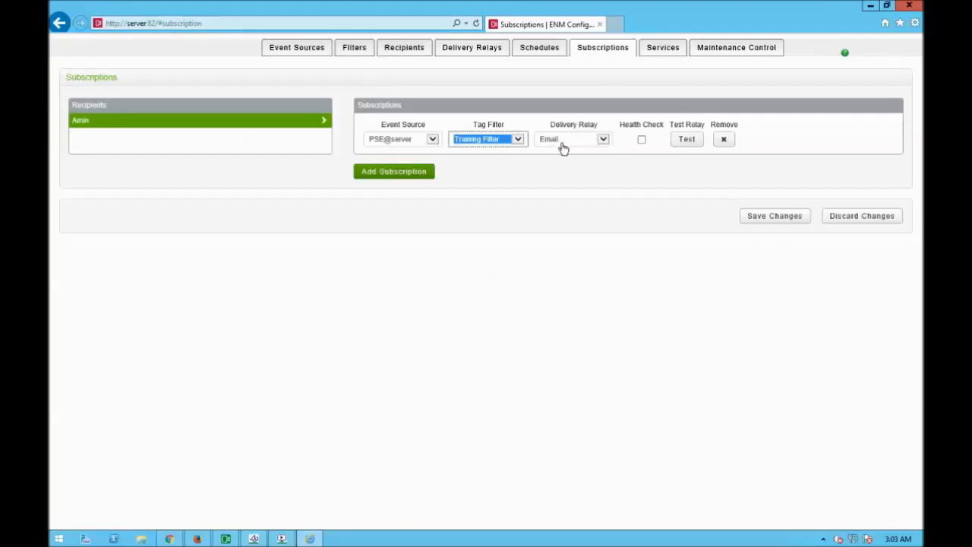
pyautogui.click(771, 218)
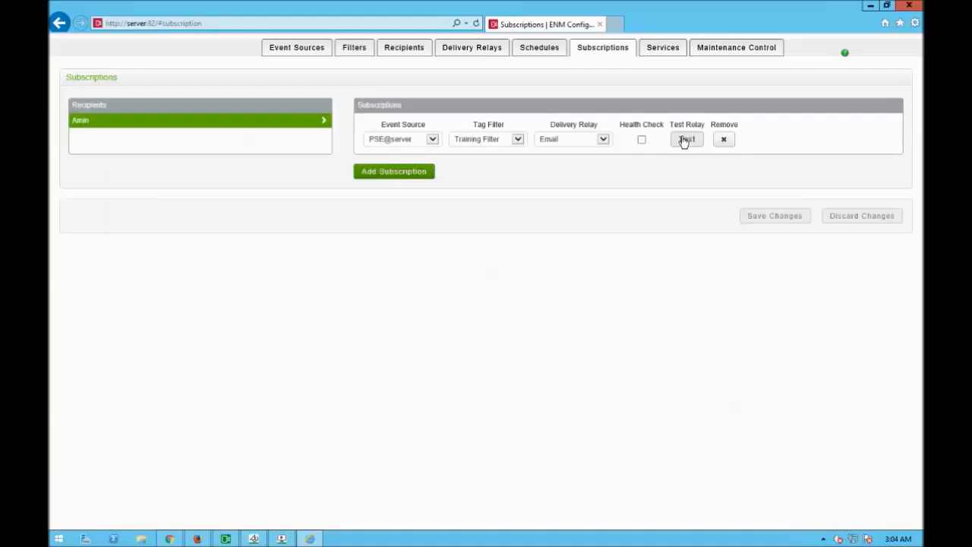
# Run the relay test on the new subscription and confirm the request was sent.
pyautogui.click(683, 142)
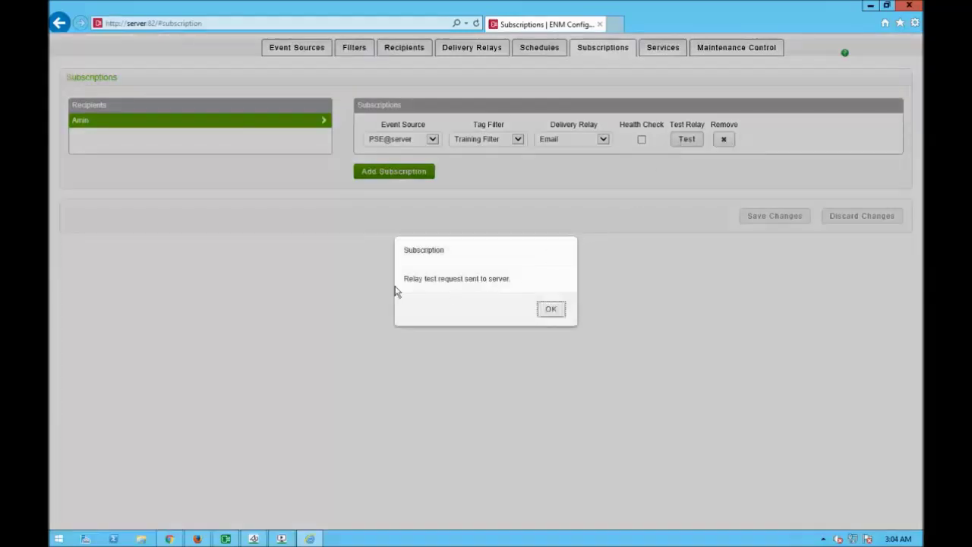
pyautogui.click(551, 310)
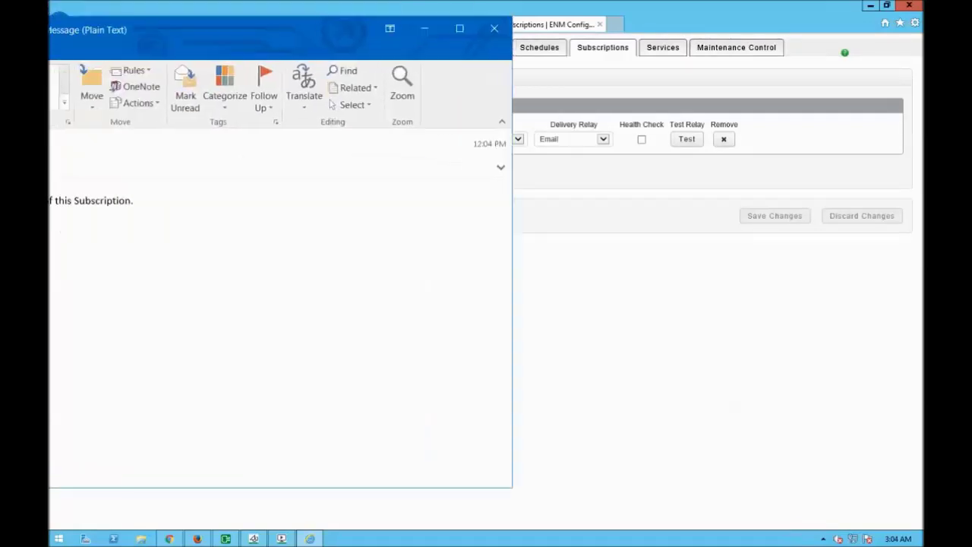
# Maximize the Outlook test email, read its first sentence, and close it.
pyautogui.doubleClick(293, 41)
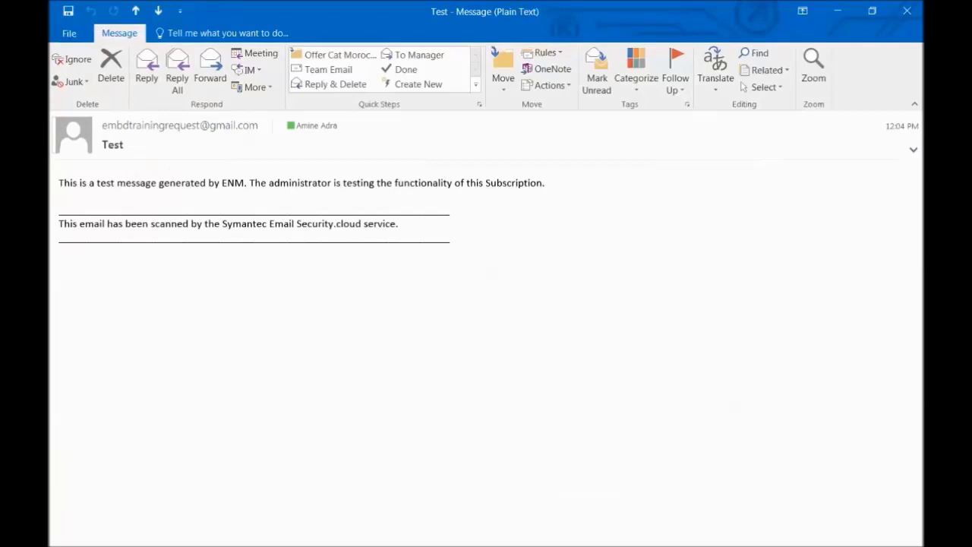
pyautogui.moveTo(59, 184); pyautogui.dragTo(549, 187)
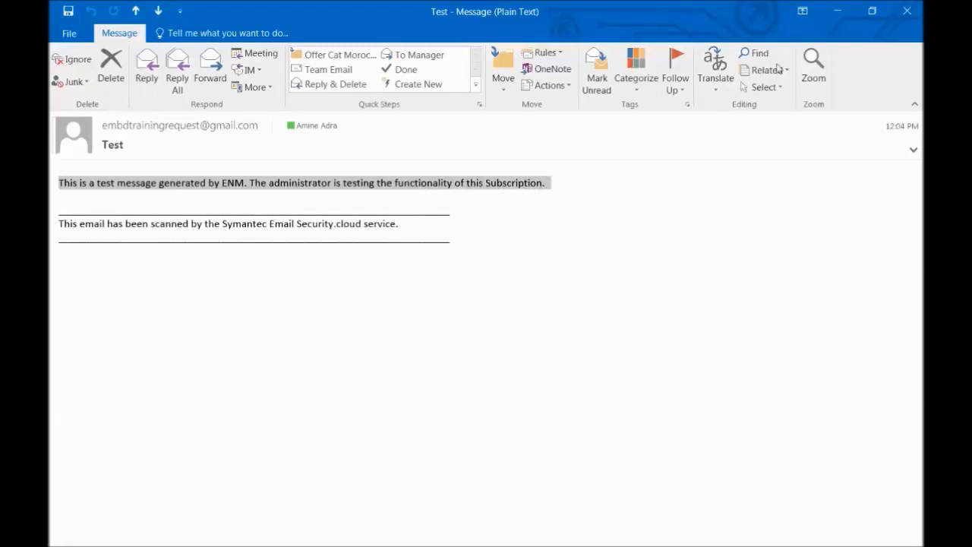
pyautogui.click(913, 15)
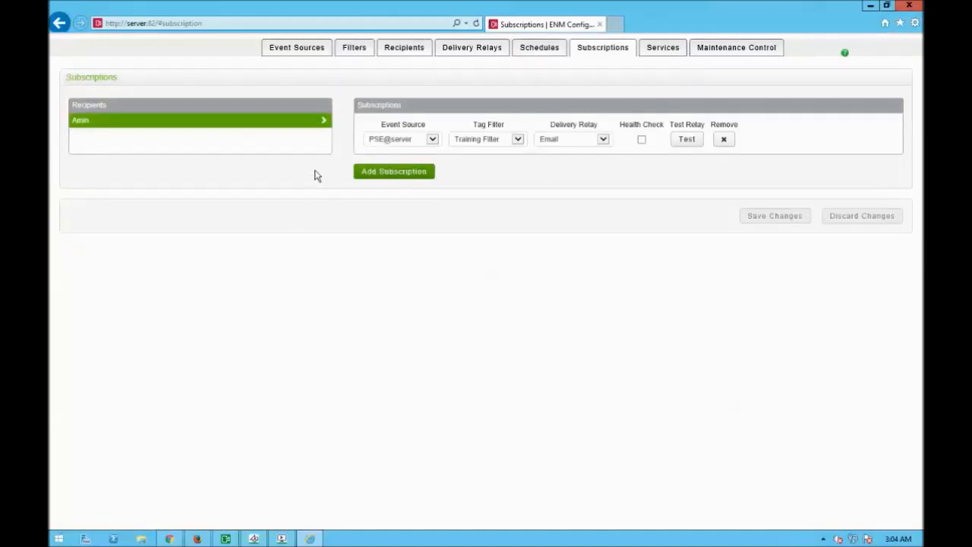
# Reset all four ENM services, then go to the Maintenance Control page.
pyautogui.click(659, 48)
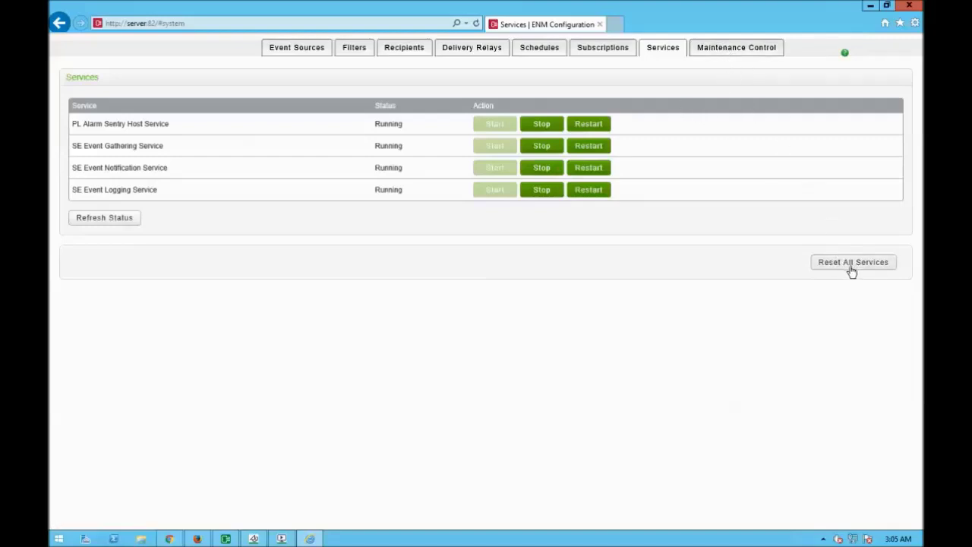
pyautogui.click(852, 266)
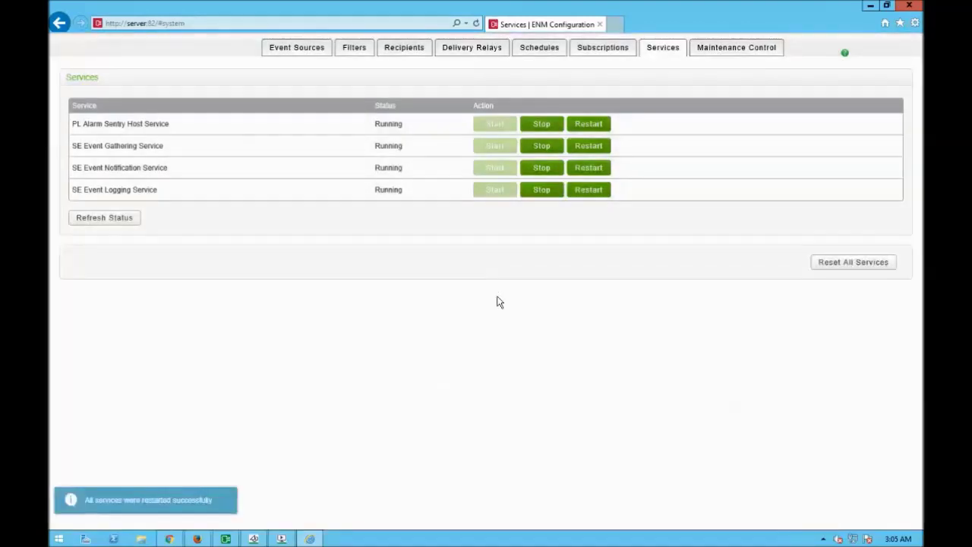
pyautogui.click(718, 52)
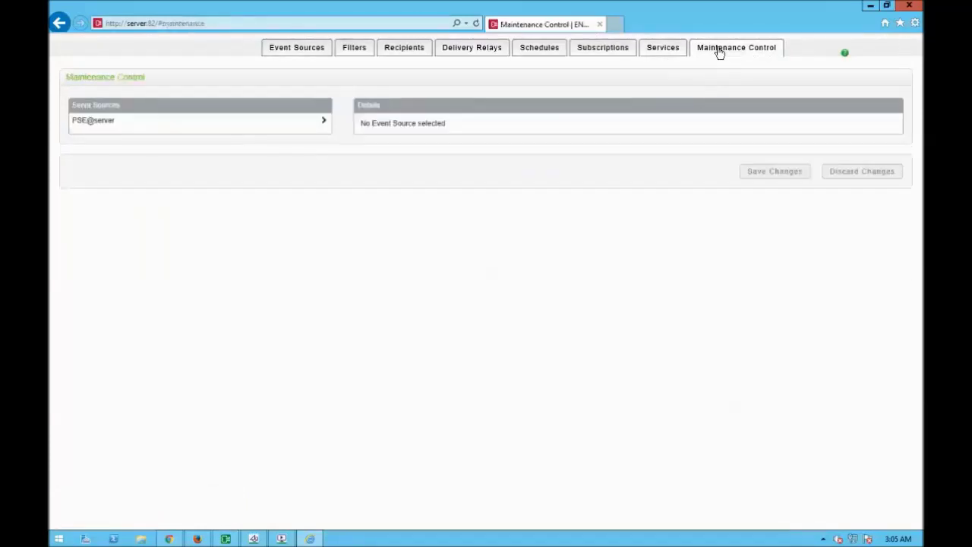
# Tick PSE@server's Over Current A and Over Current B tags for maintenance and save.
pyautogui.click(124, 125)
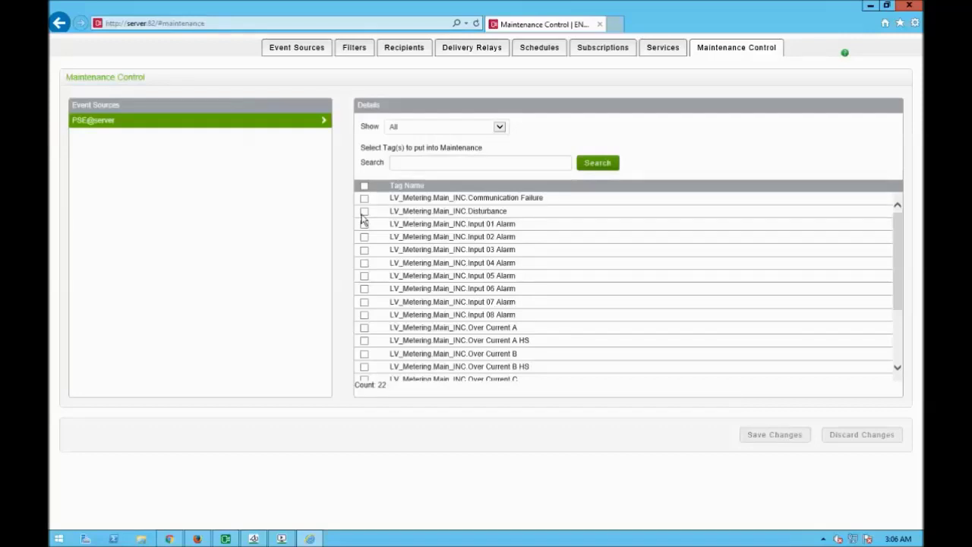
pyautogui.click(364, 327)
pyautogui.click(364, 354)
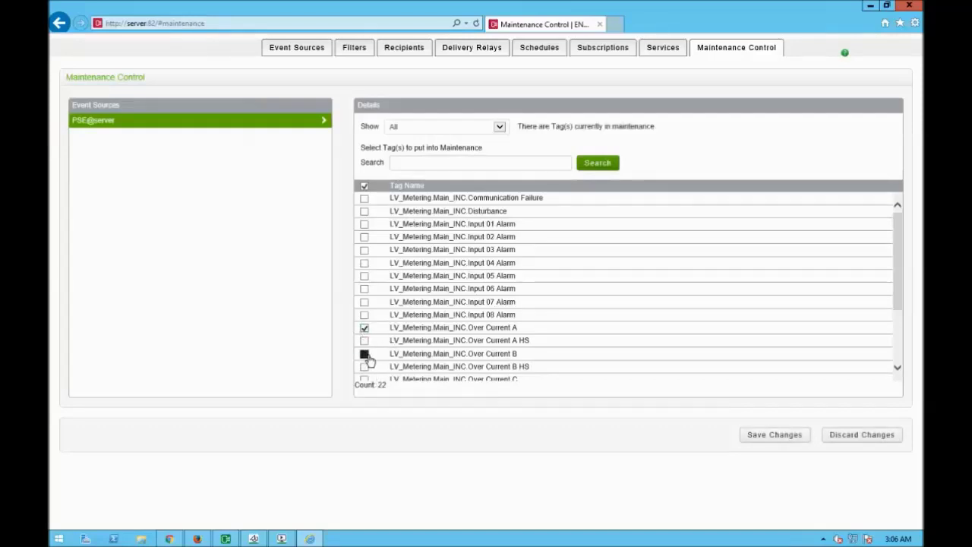
pyautogui.click(783, 441)
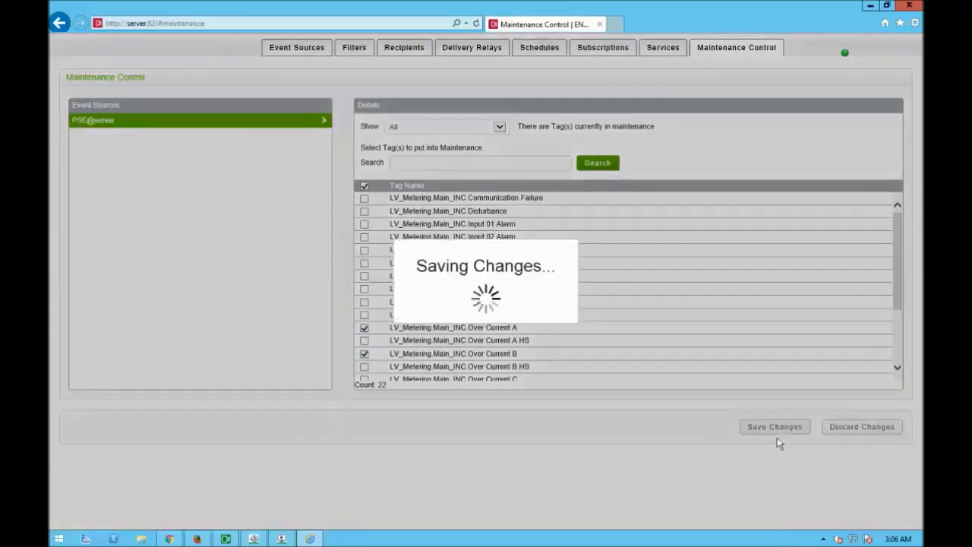